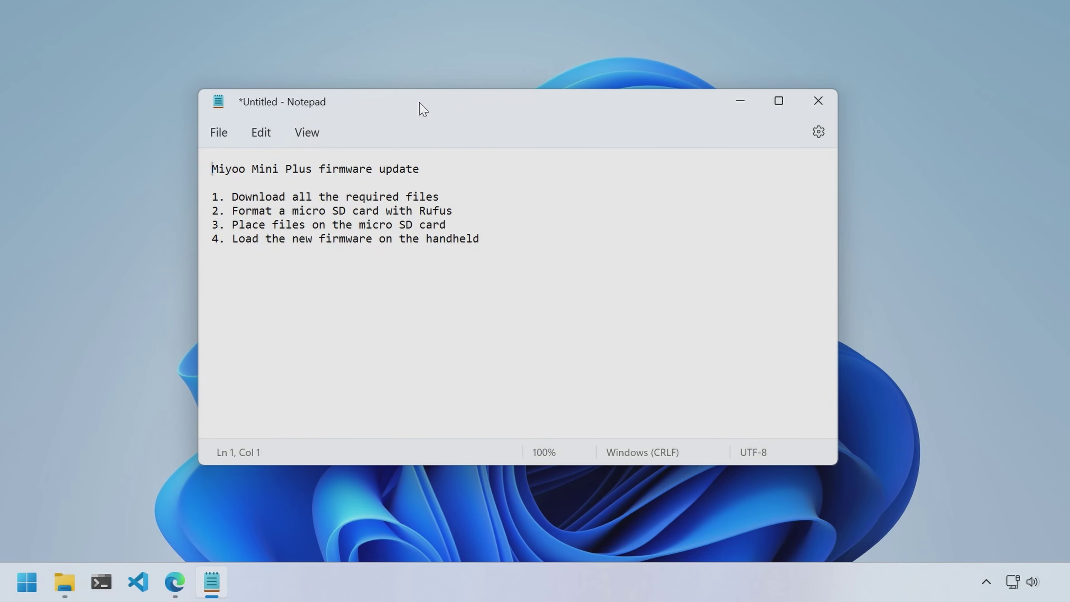
Select the four numbered steps of the firmware update plan in the notes
left_click(432, 181)
left_click(447, 168)
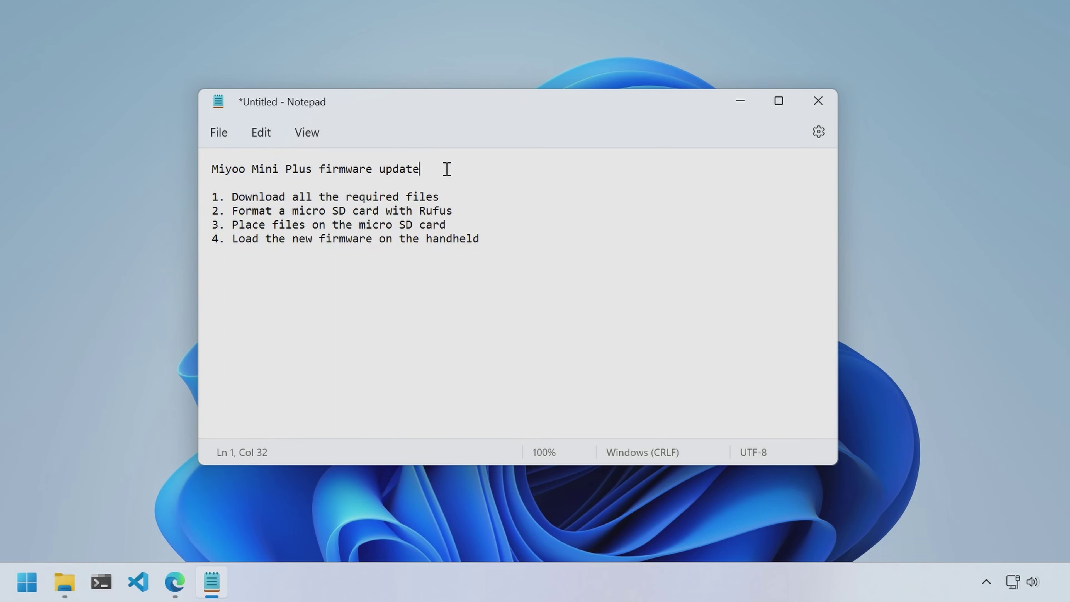
left_click(211, 169)
left_click(452, 196)
left_click_drag(212, 196, 491, 253)
Highlight each plan step in turn: download, format with Rufus, copy files, load firmware
triple_click(291, 197)
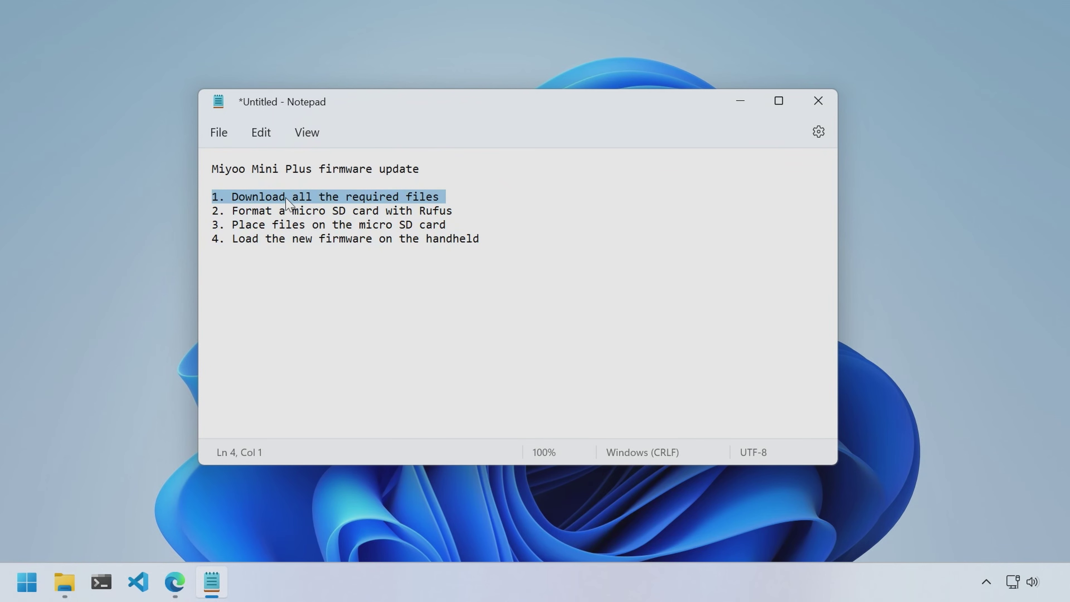
triple_click(339, 212)
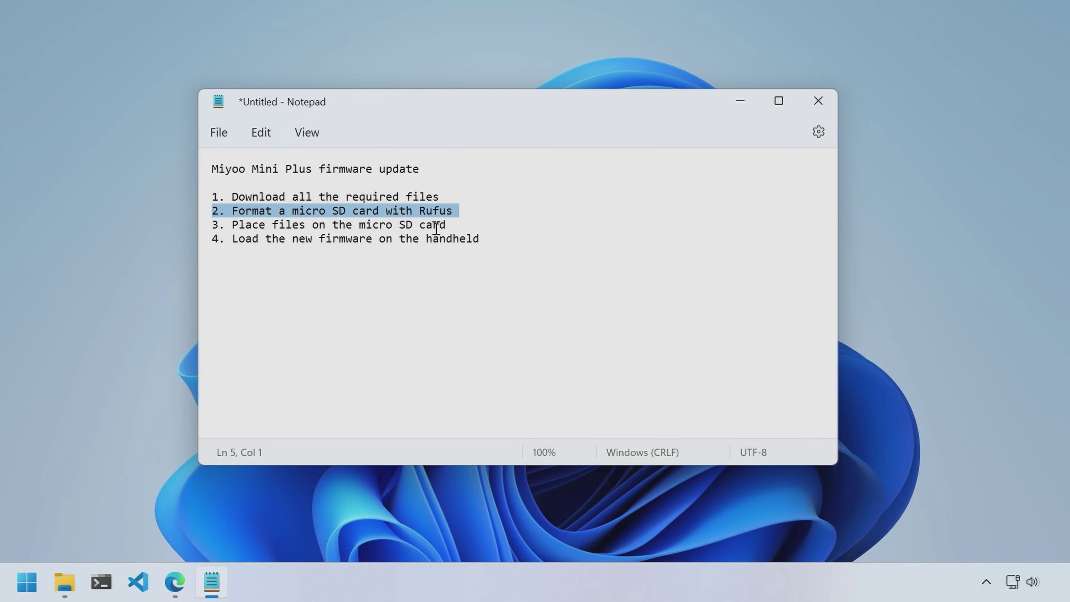
triple_click(349, 226)
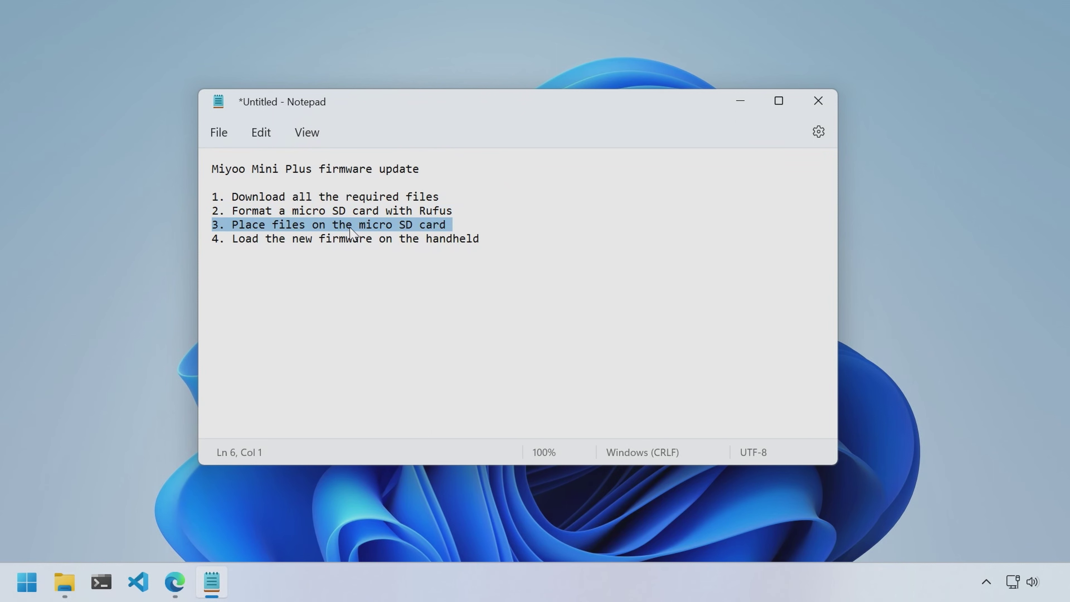
triple_click(357, 241)
left_click(479, 247)
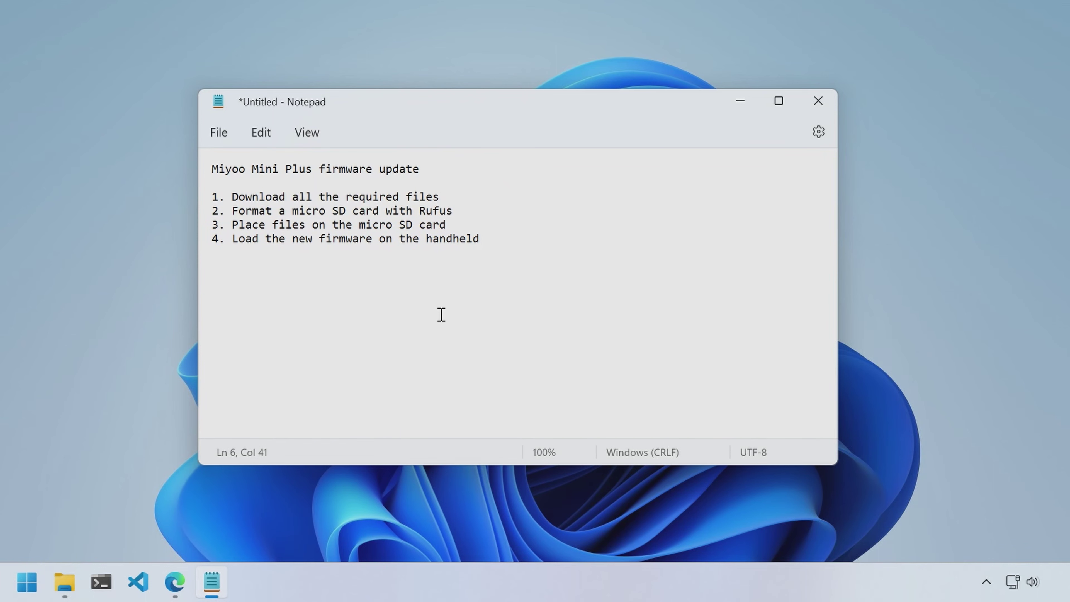
left_click(214, 170)
left_click_drag(214, 169, 511, 255)
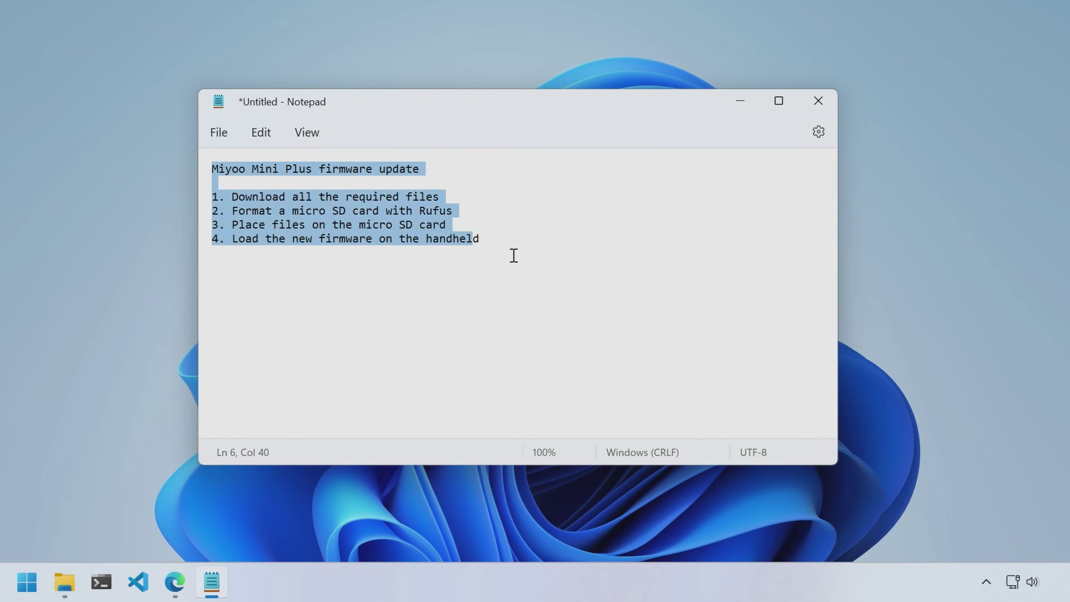
left_click(515, 253)
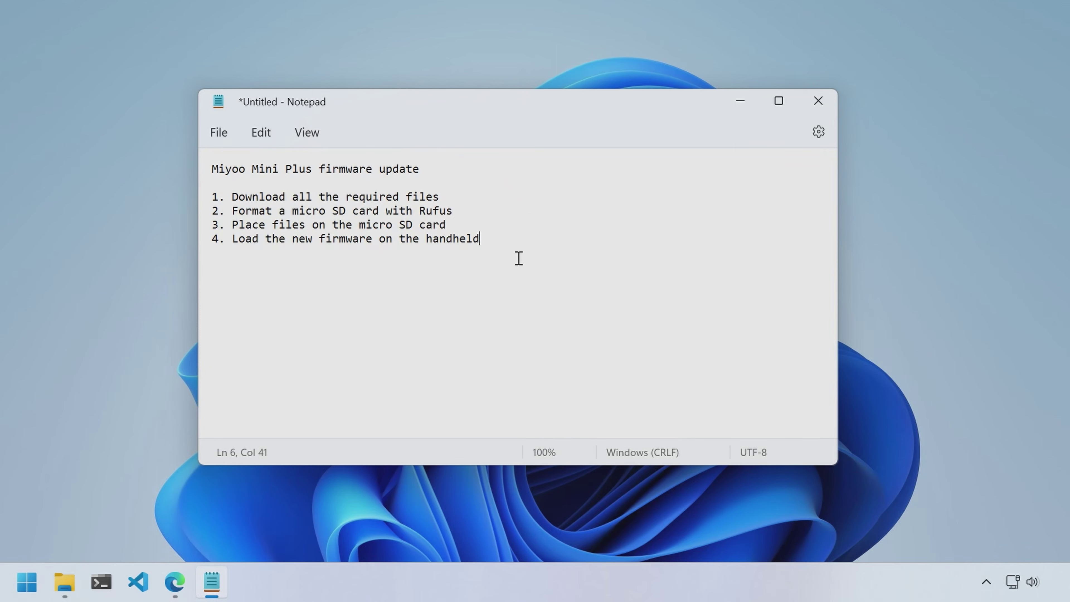
Bring back Edge and scroll rufus.ie to the Download list showing rufus-4.1.exe
left_click(742, 103)
left_click(177, 583)
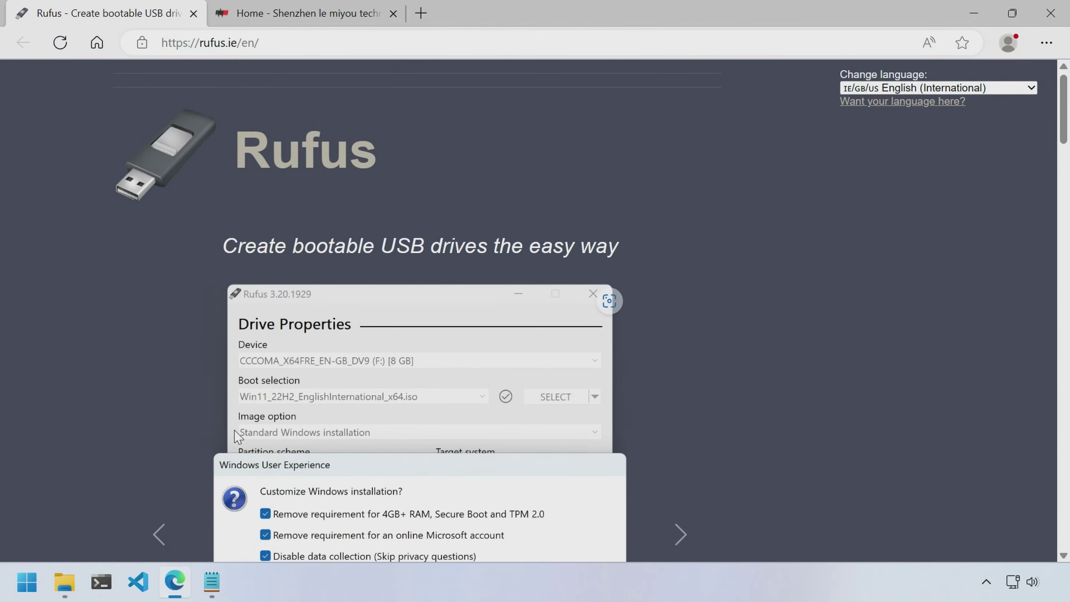
left_click(275, 44)
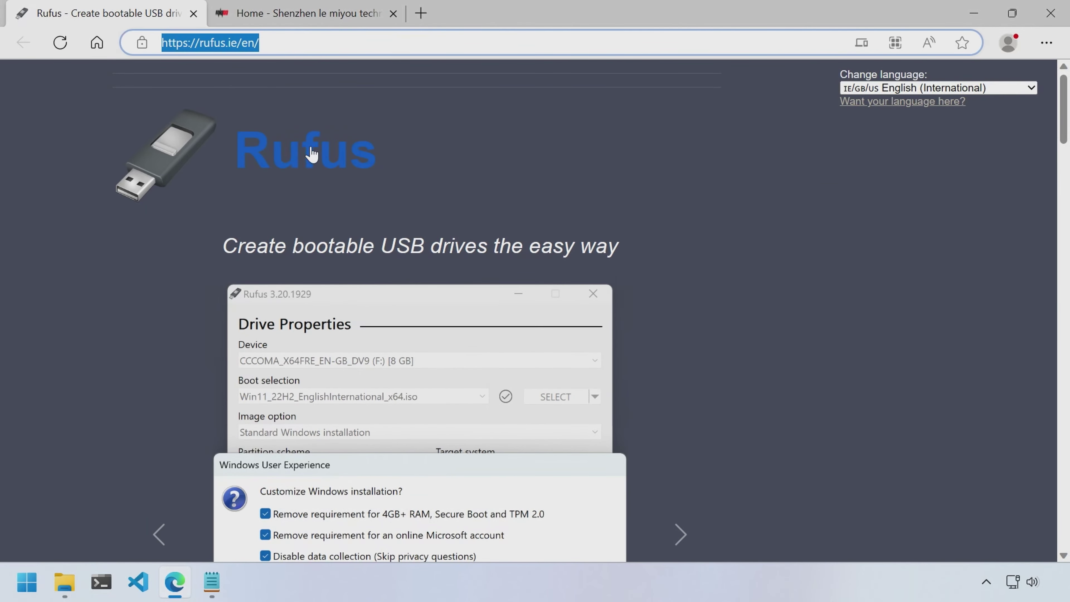
left_click(418, 97)
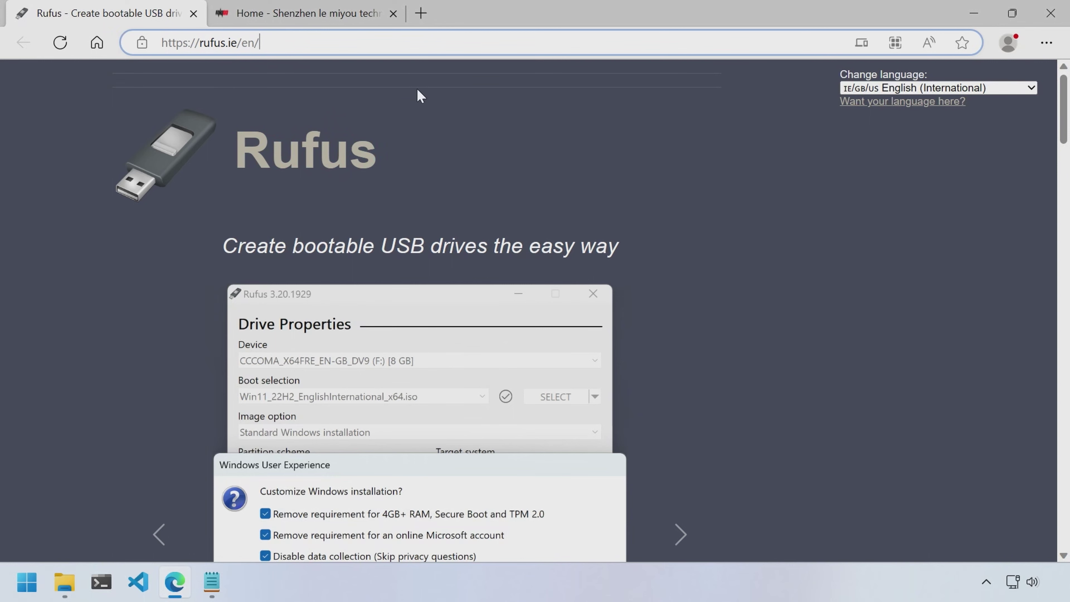
scroll(346, 253, "down", 15)
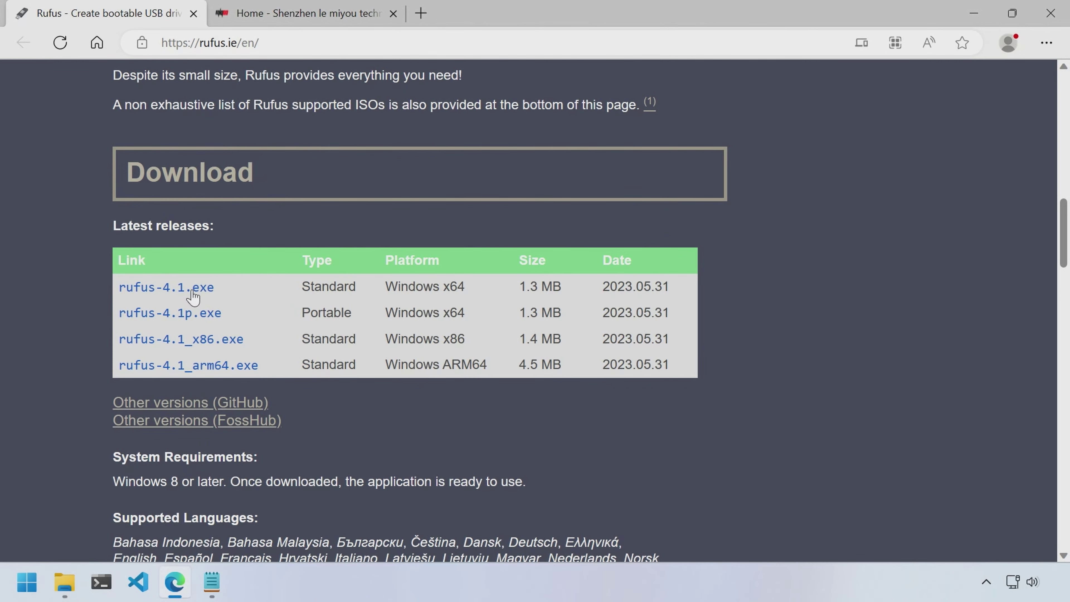
left_click(300, 22)
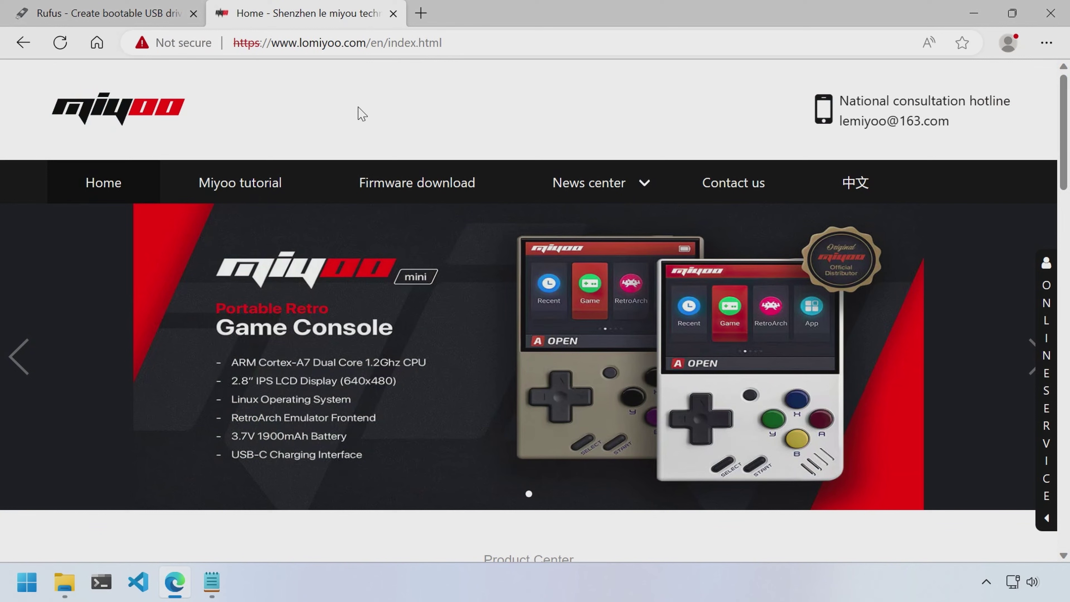
Switch the lomiyoo.com homepage to English, declining the translate offer
left_click(860, 186)
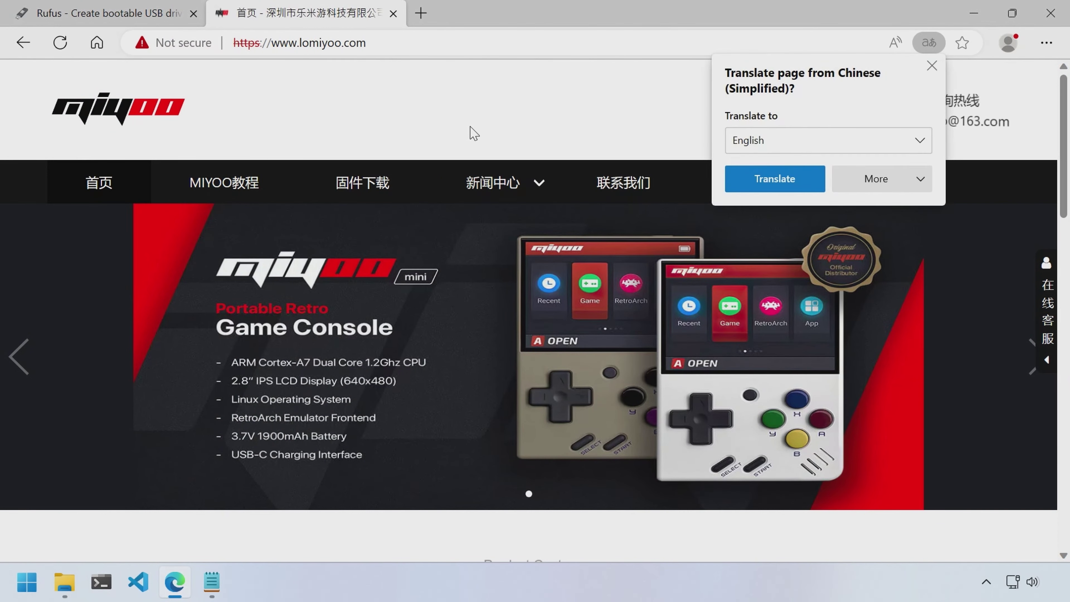
left_click(932, 65)
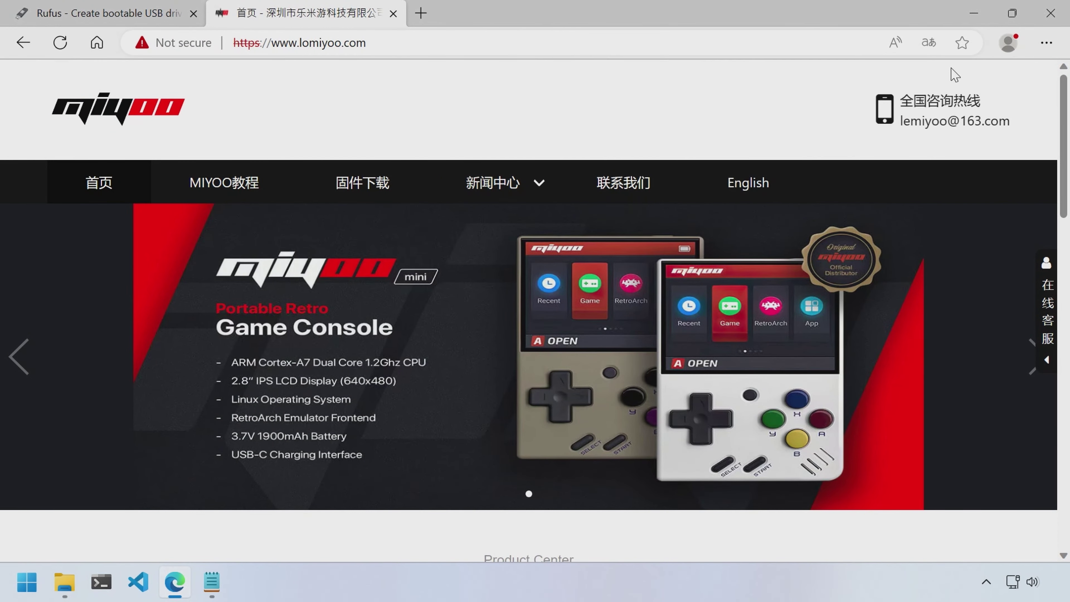
left_click(753, 192)
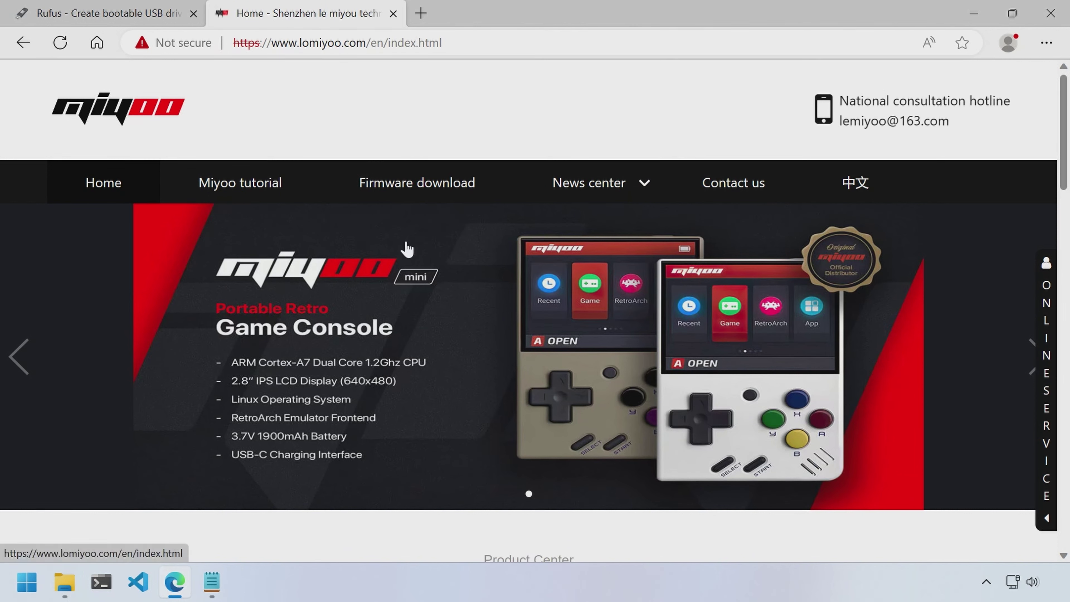
Locate the MINI+PLUS 0505 firmware in the Firmware download page's Download center
left_click(418, 195)
scroll(418, 245, "down", 3)
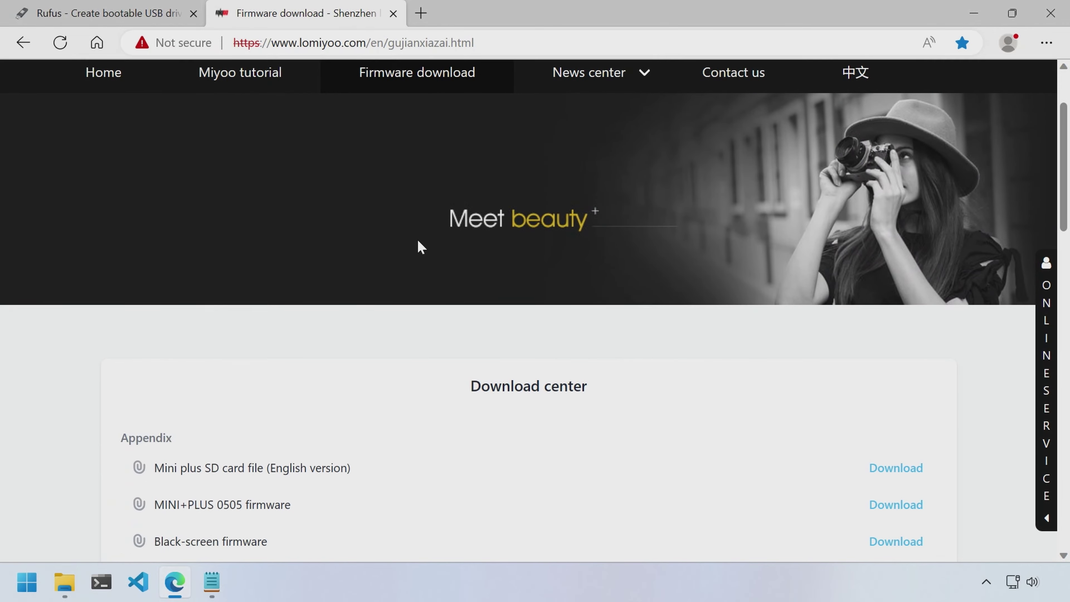
scroll(418, 241, "down", 1)
scroll(418, 244, "down", 5)
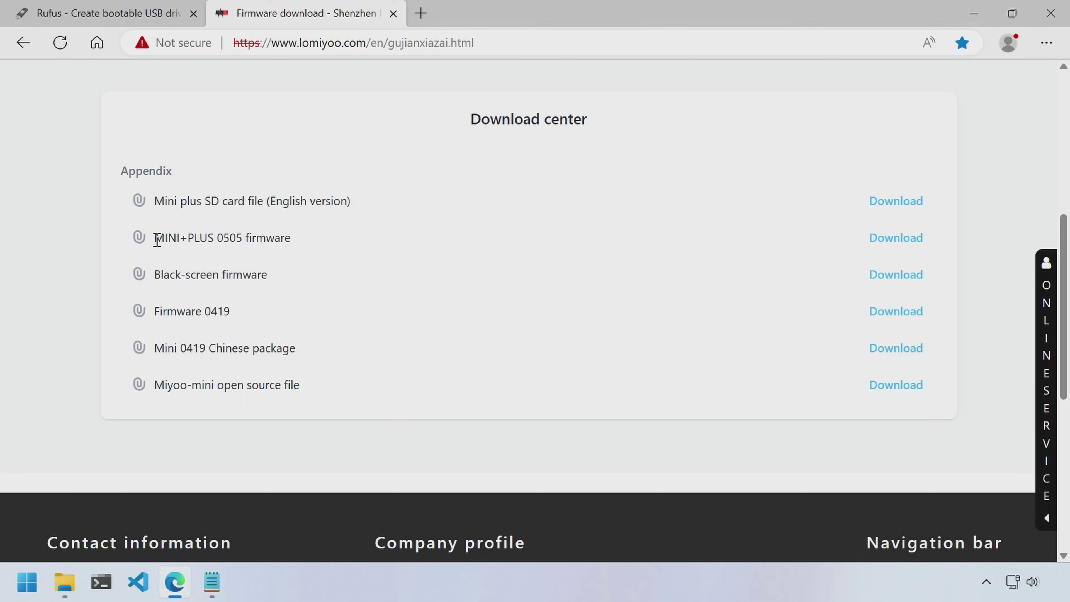
left_click_drag(156, 239, 292, 238)
left_click(197, 239)
Launch rufus-4.1.exe from the Downloads folder in File Explorer
left_click(175, 582)
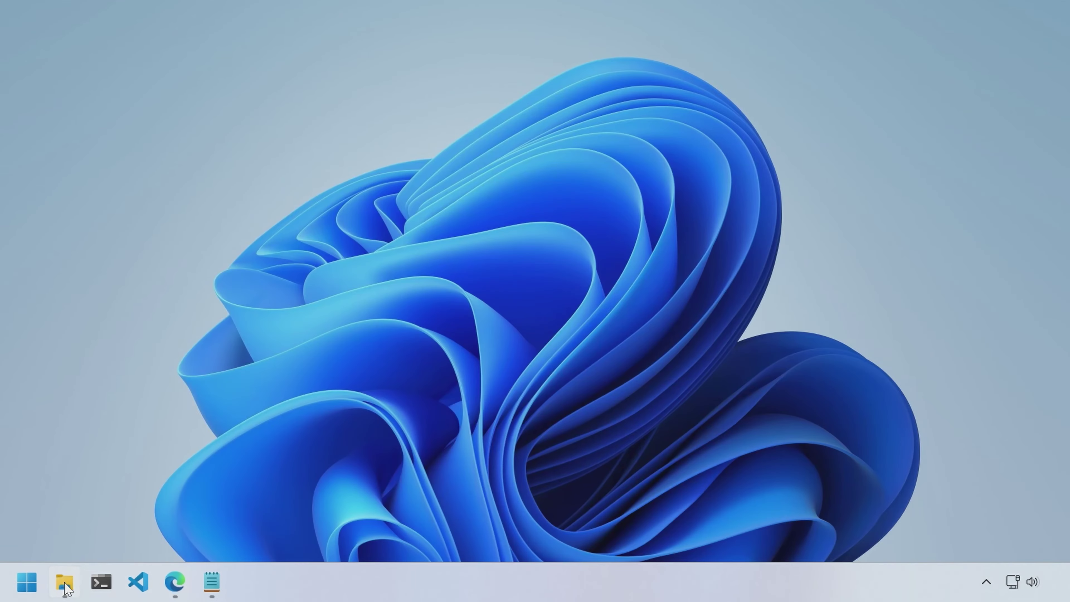
left_click(64, 582)
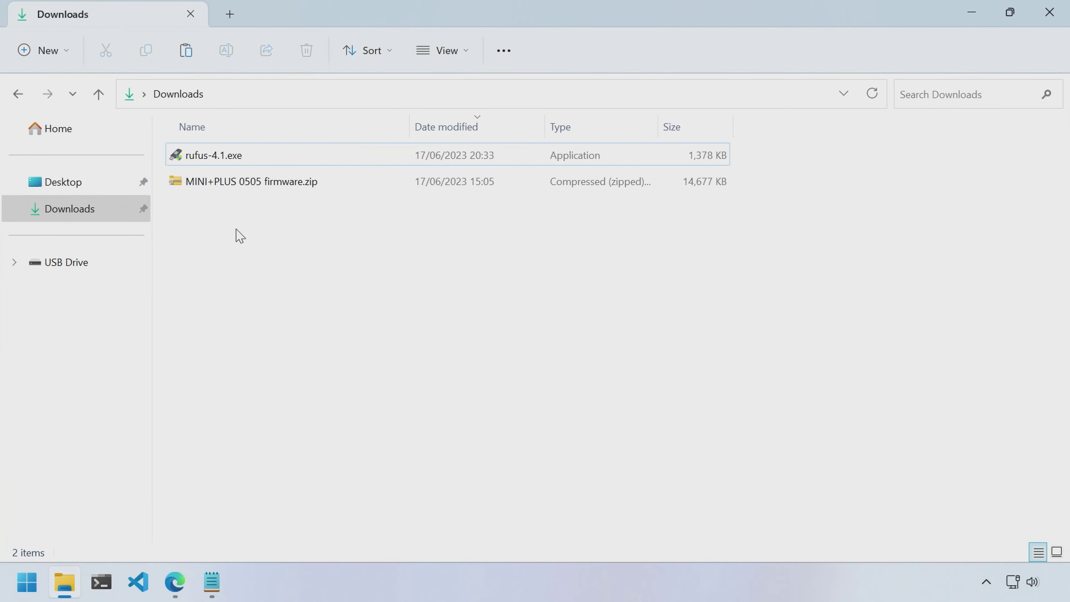
left_click(247, 157)
left_click(247, 157)
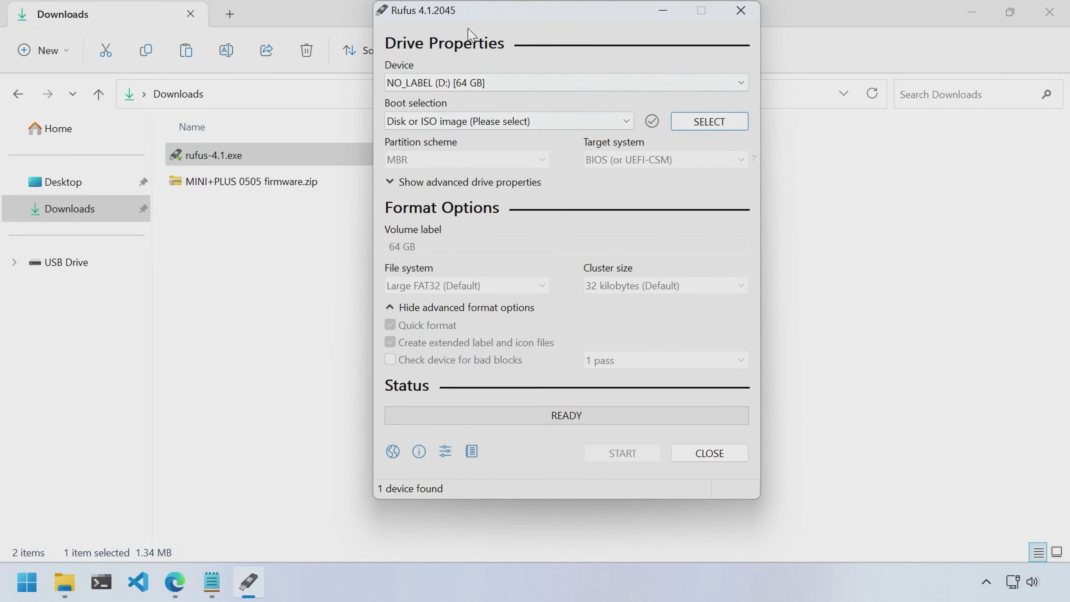
Move the Rufus window lower and keep the 64 GB NO_LABEL (D:) card as device
left_click_drag(477, 8, 475, 48)
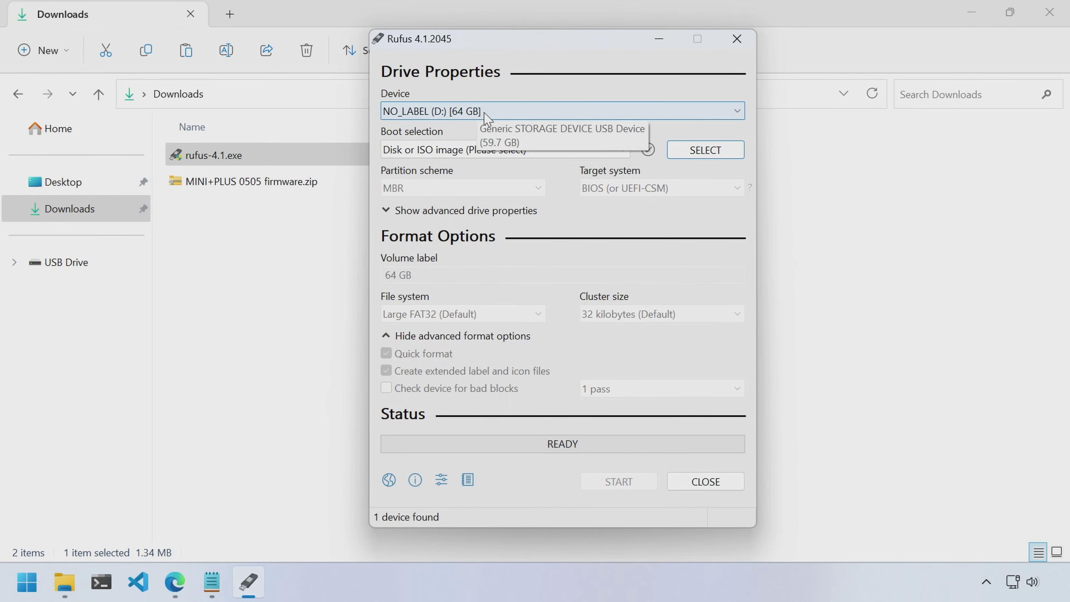
left_click(492, 117)
left_click(492, 120)
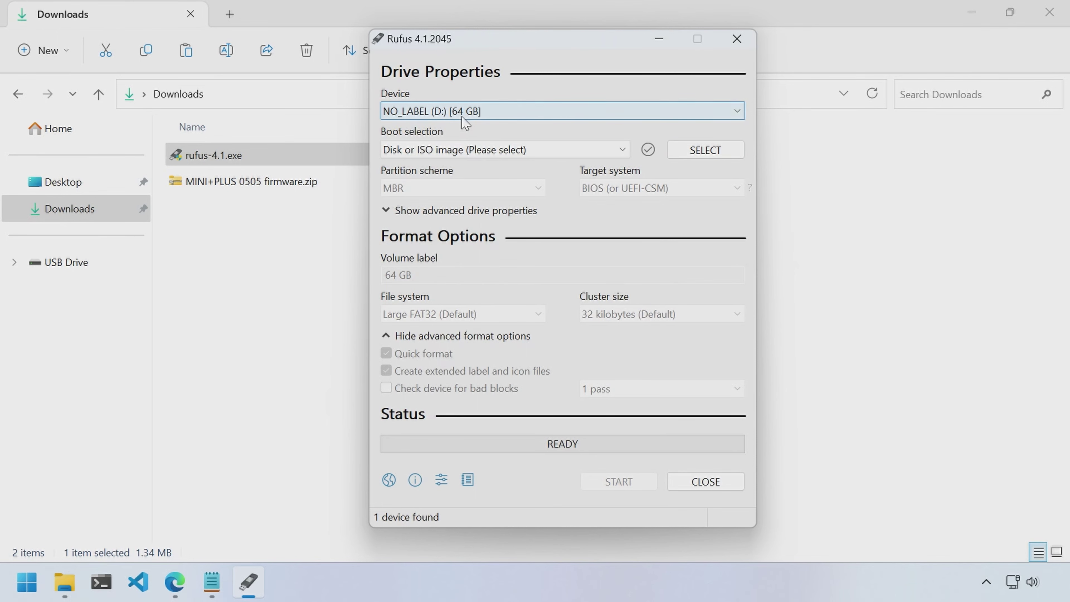
left_click(453, 156)
Set Boot selection to Non bootable and change the volume label to MIYOOMINIPLUS
left_click(434, 168)
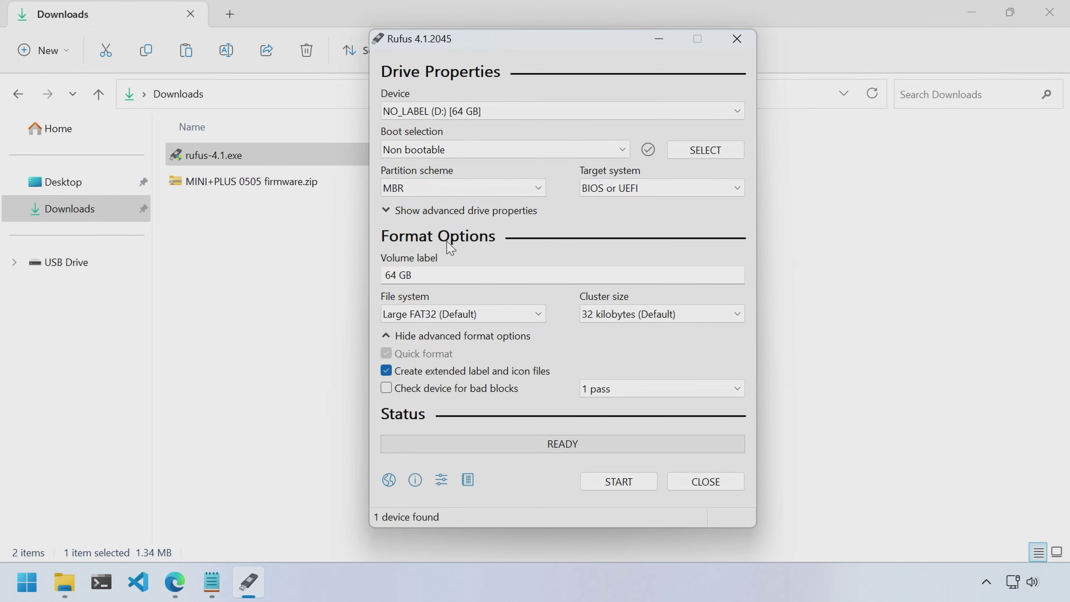
left_click_drag(421, 275, 382, 297)
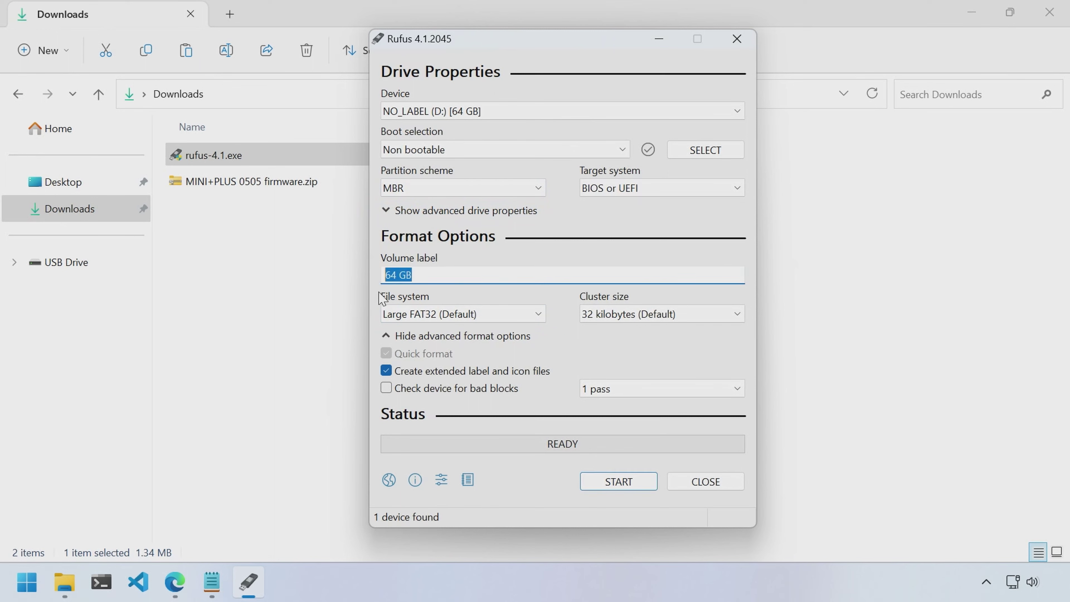
type("MIYOOMINI")
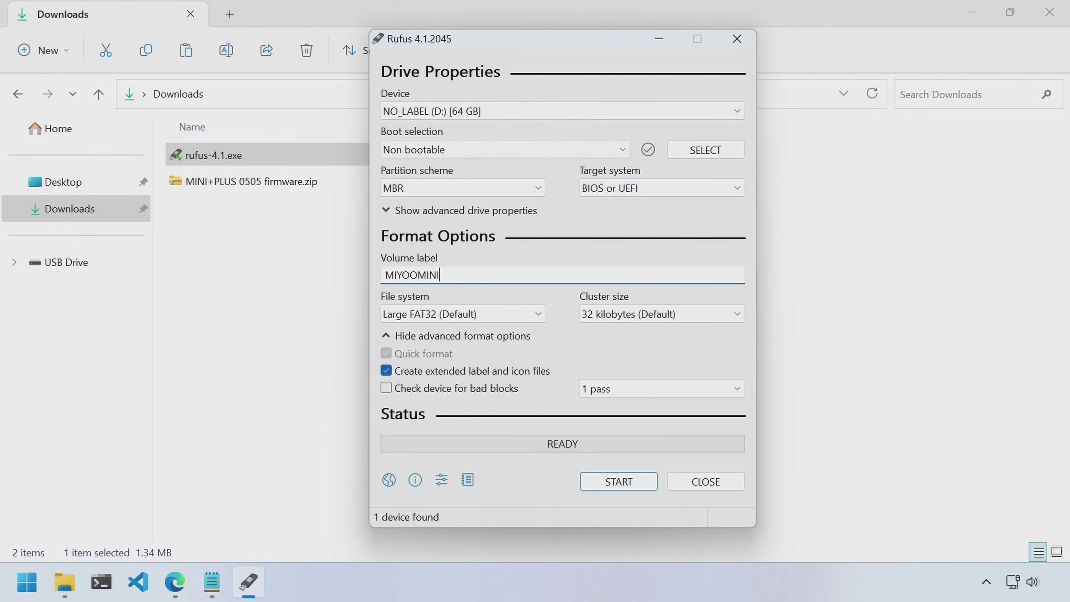
type("PLUYS")
left_click_drag(462, 274, 376, 274)
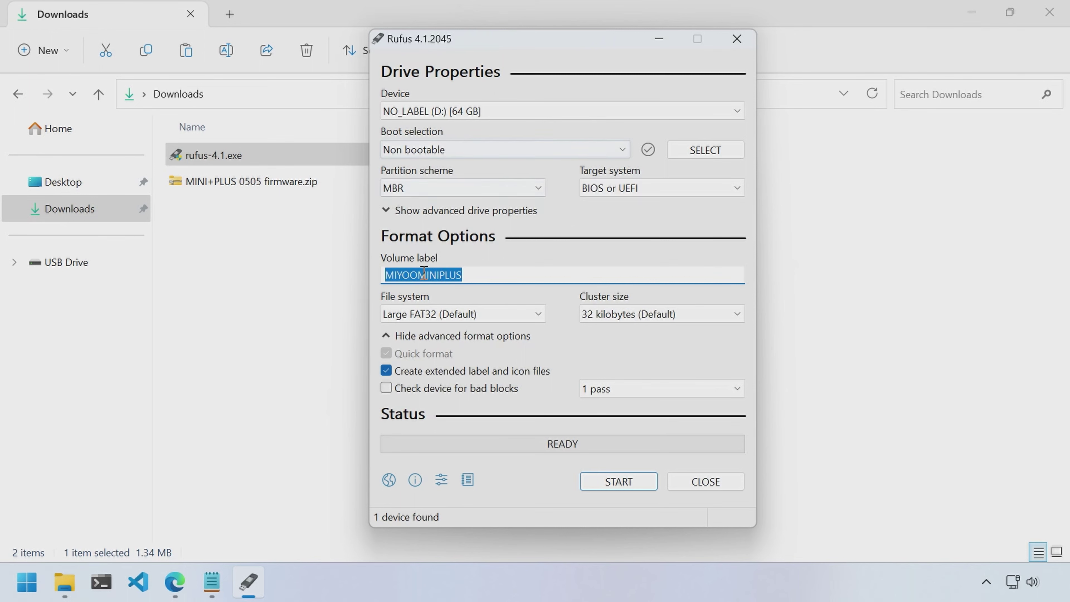
left_click(440, 275)
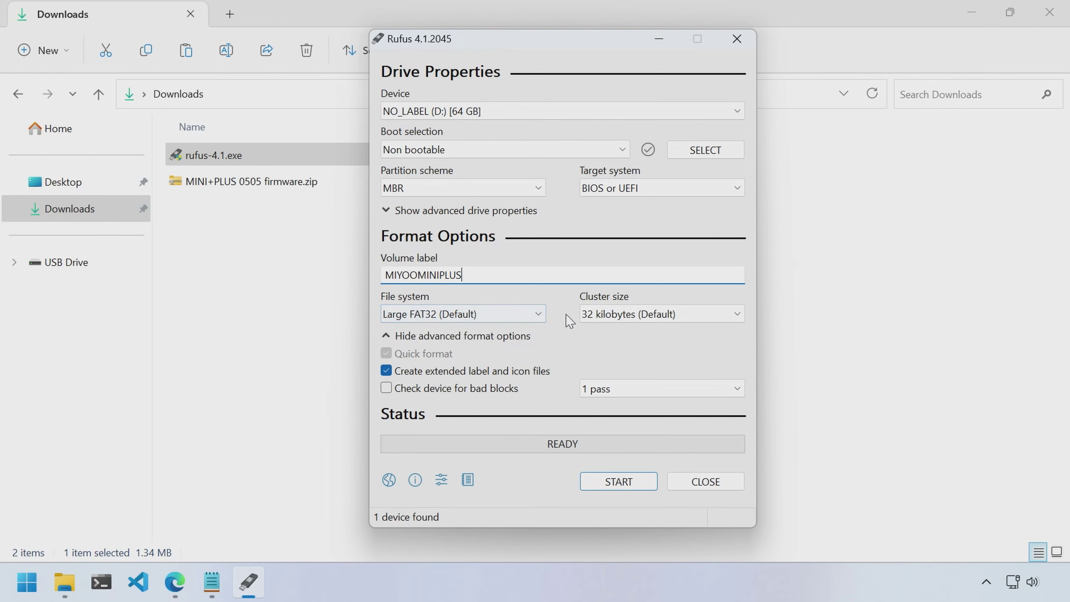
Untick extended label and icon files, then format the card, confirming the erase warning
left_click(457, 336)
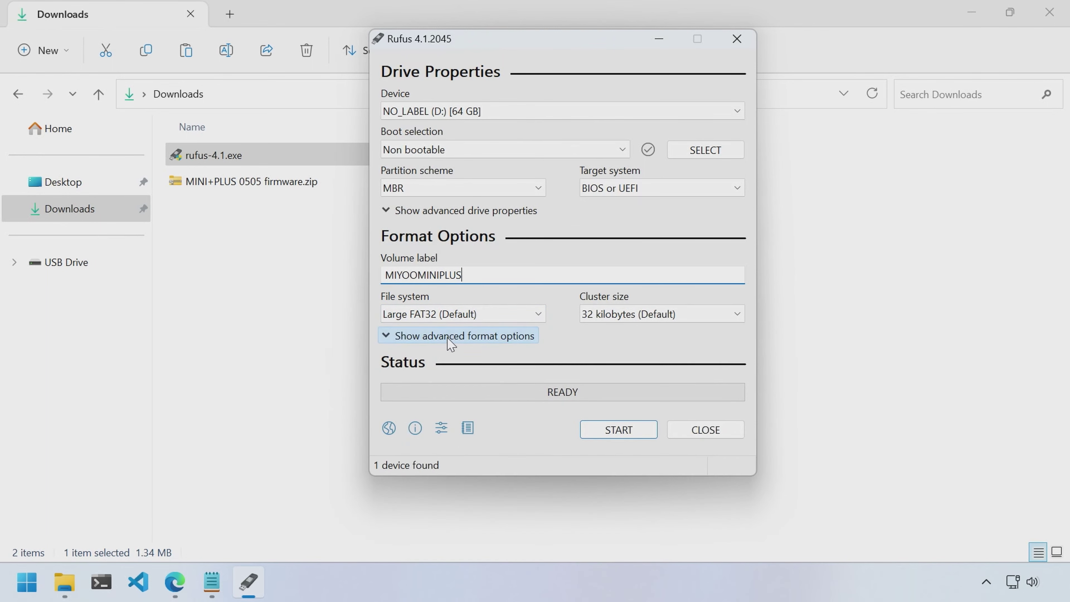
left_click(457, 337)
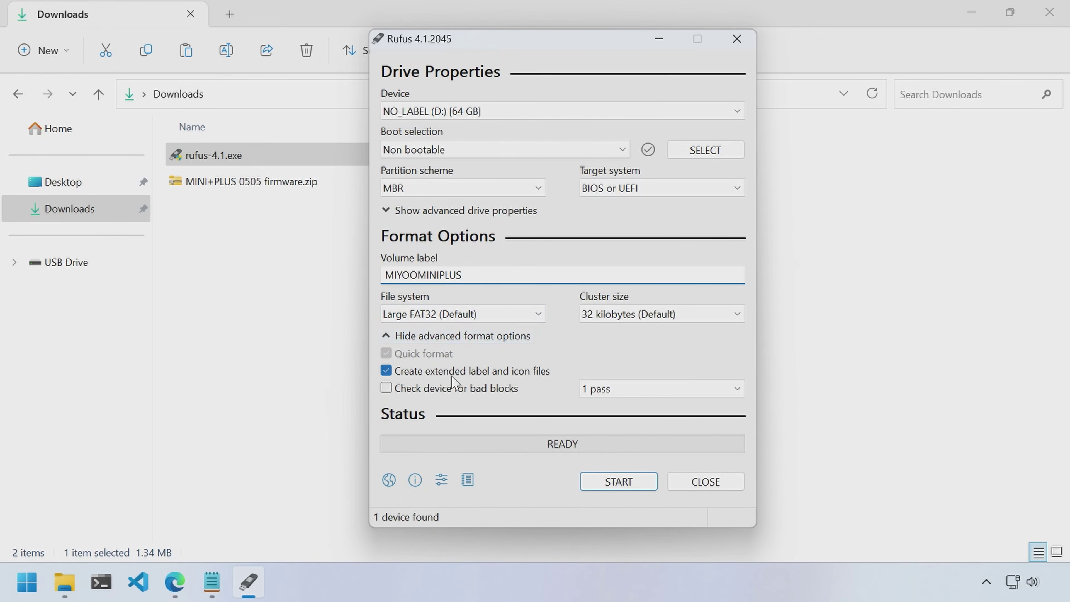
left_click(436, 373)
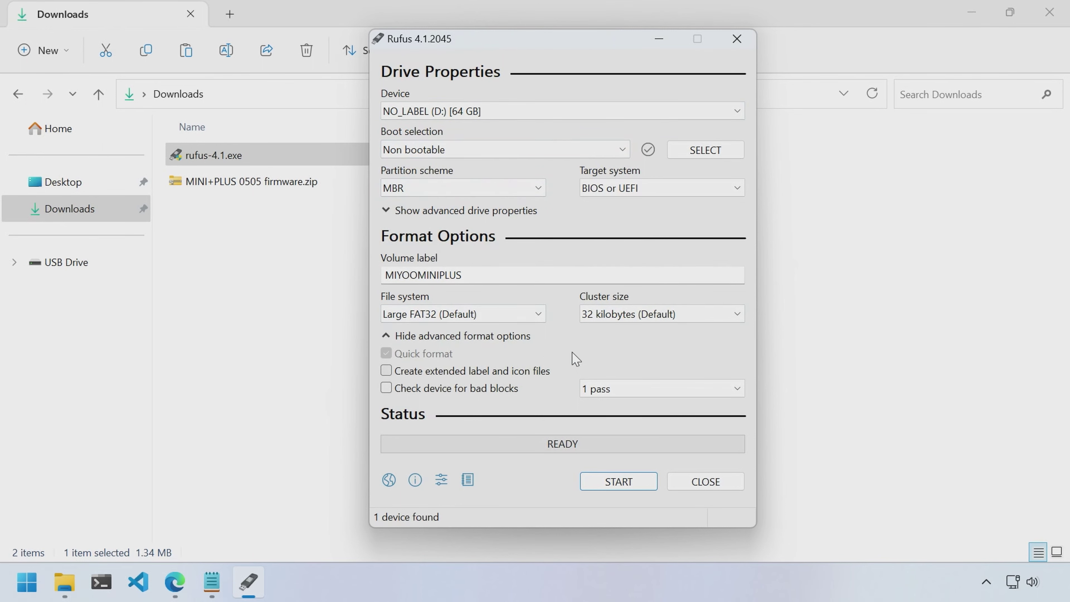
left_click(615, 489)
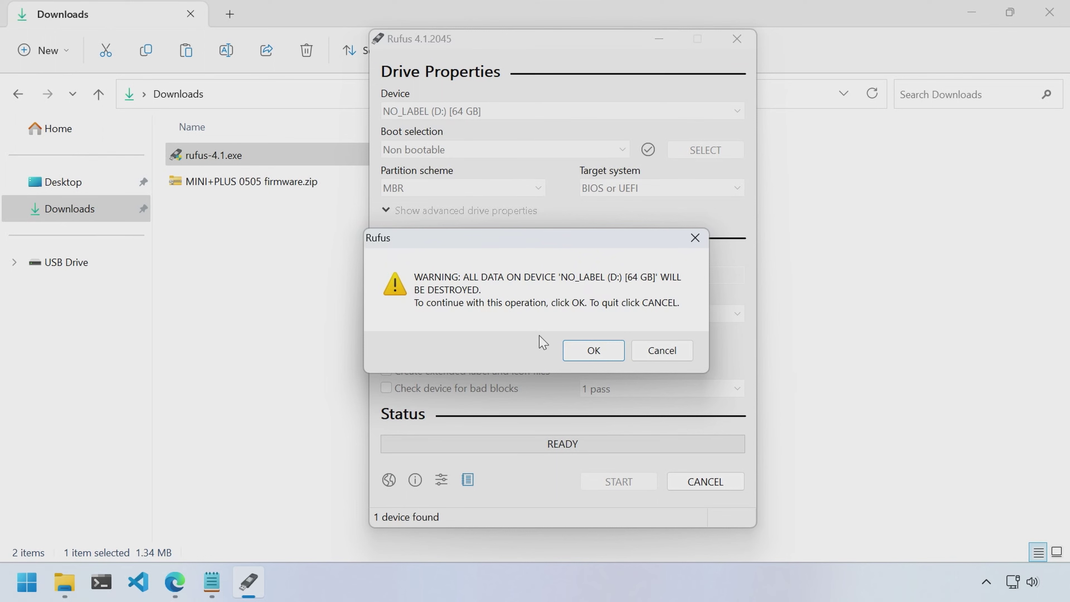
left_click(593, 352)
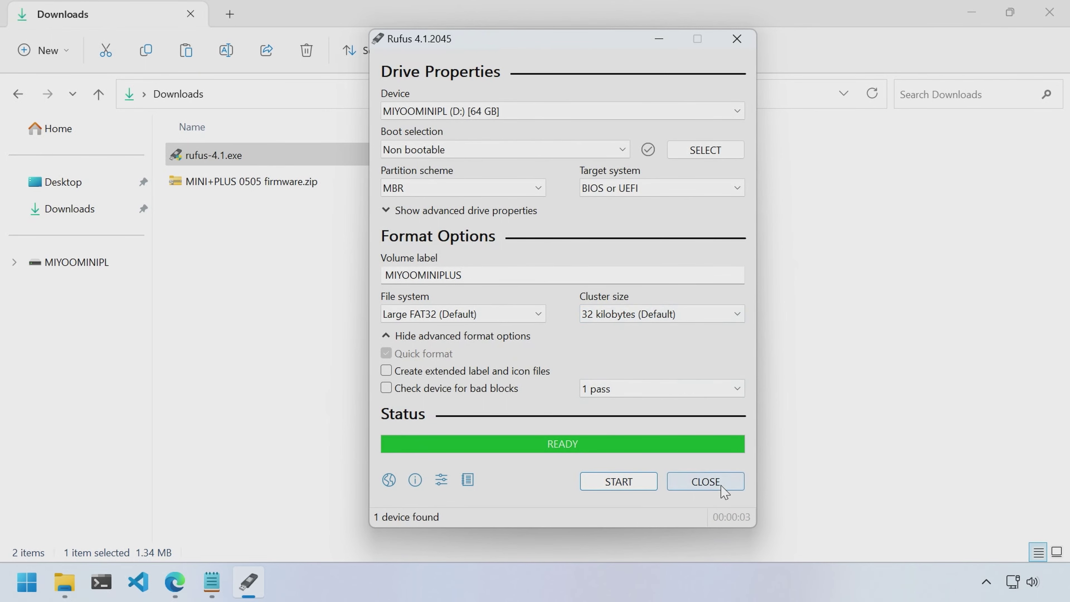
Close Rufus and extract MINI+PLUS 0505 firmware.zip with Show extracted files ticked
left_click(705, 482)
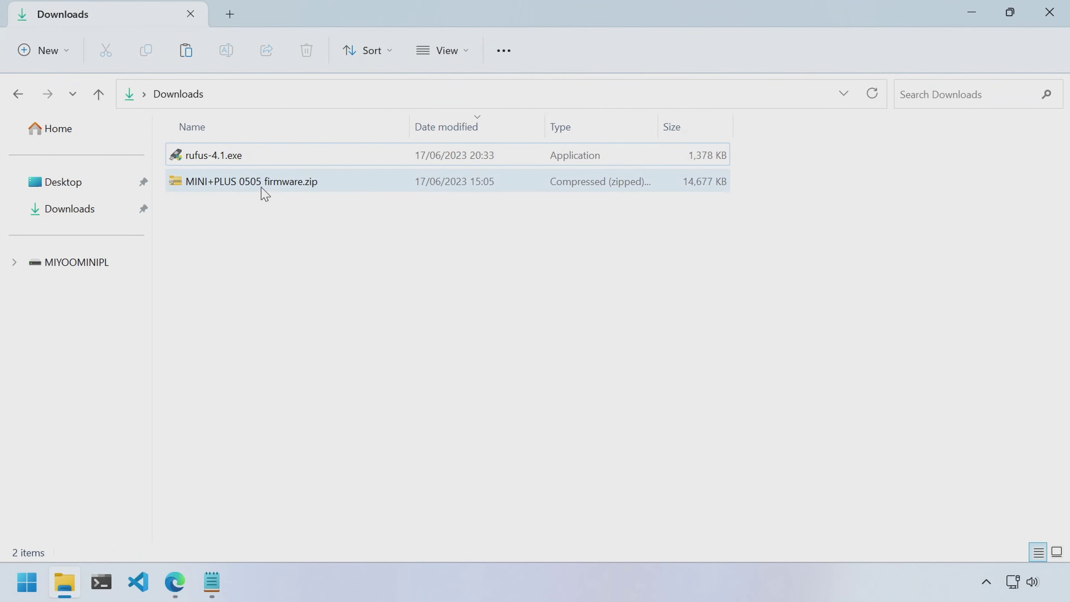
left_click(270, 189)
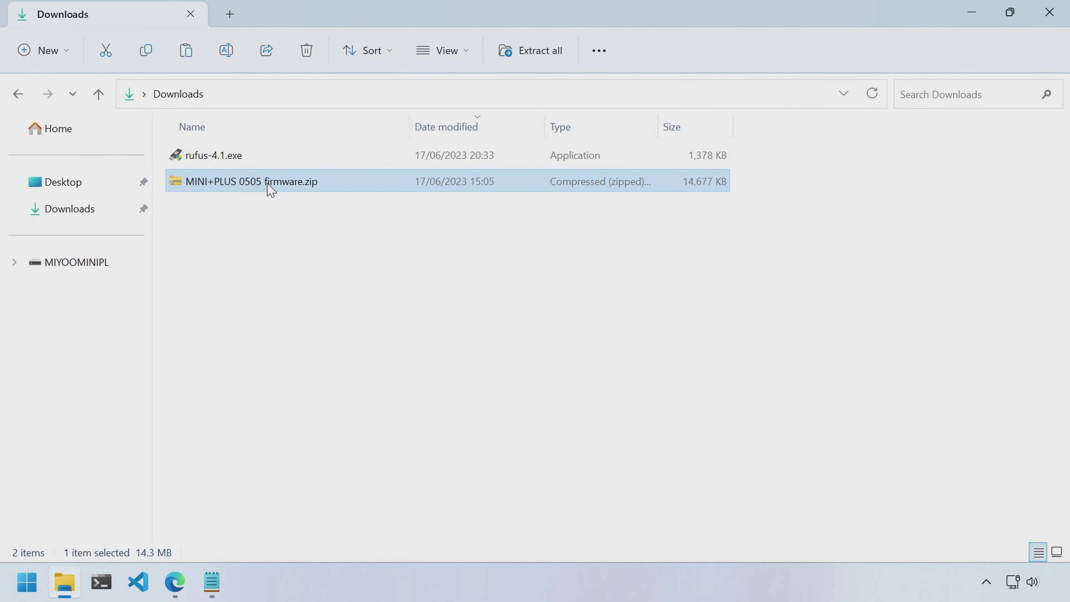
right_click(270, 189)
left_click(336, 228)
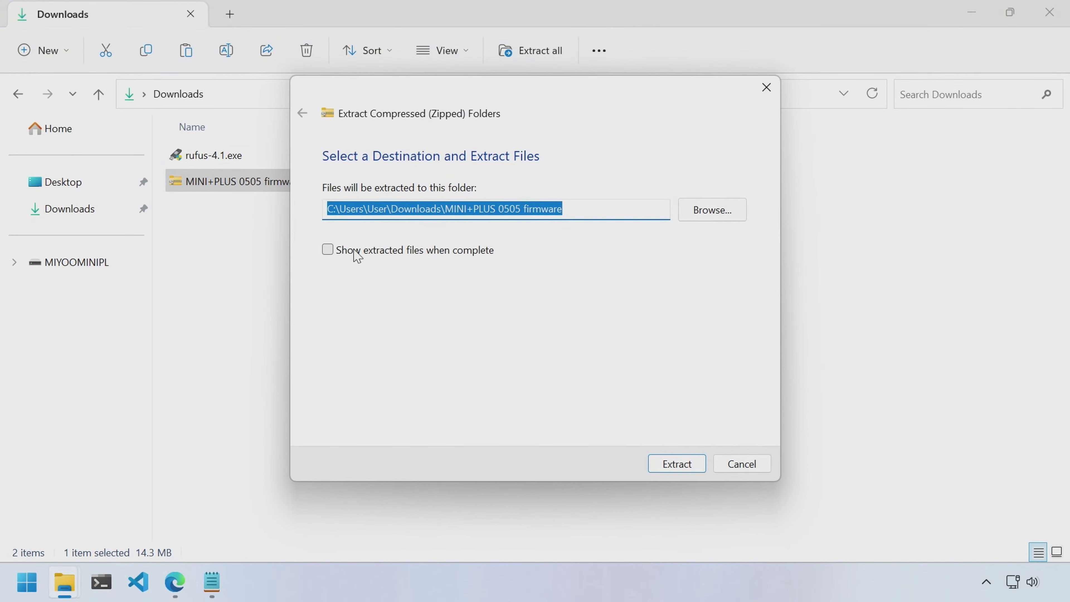
left_click(392, 251)
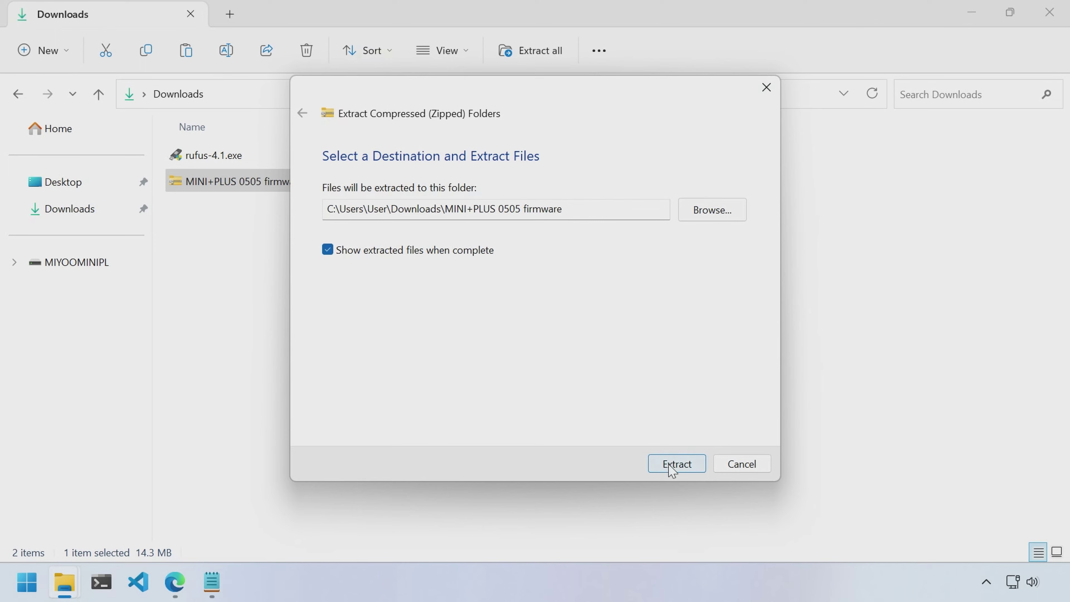
left_click(677, 464)
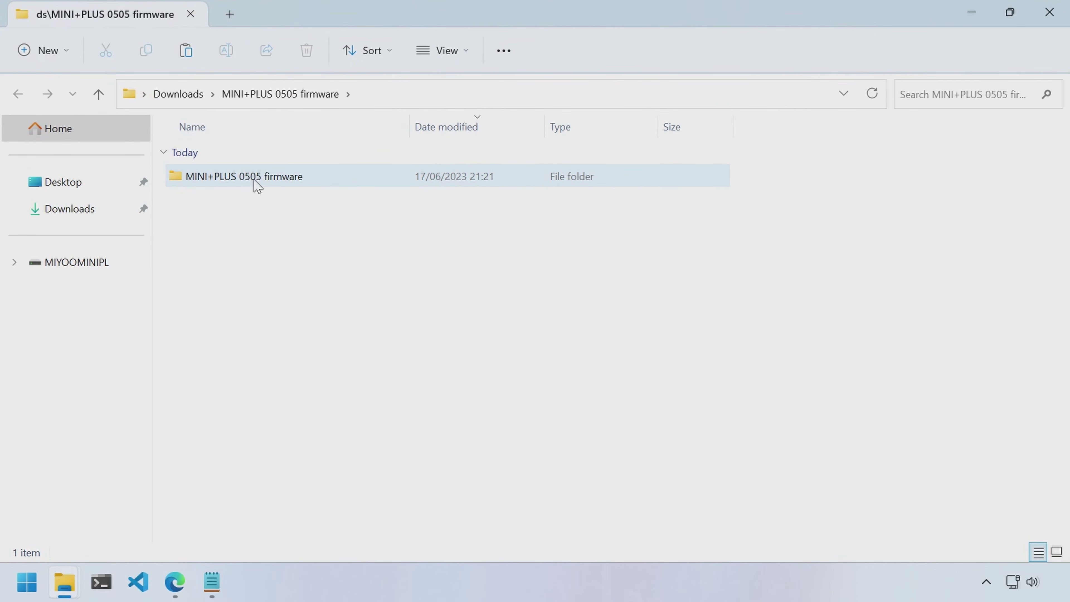
Open the extracted folder and select miyoo354_fw.img next to Brush tutorial.txt
double_click(227, 179)
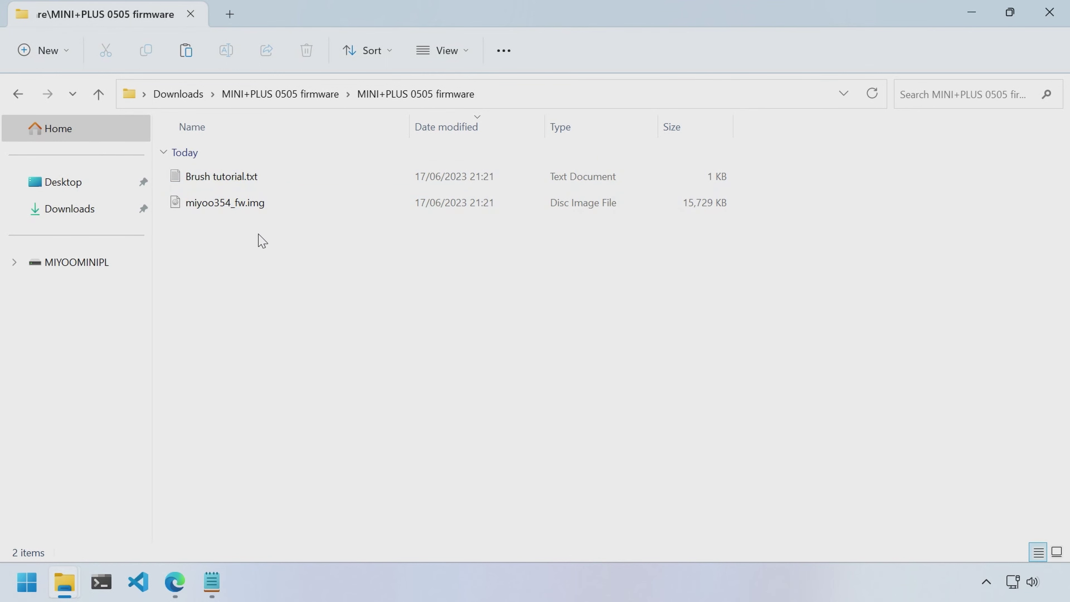
left_click(250, 184)
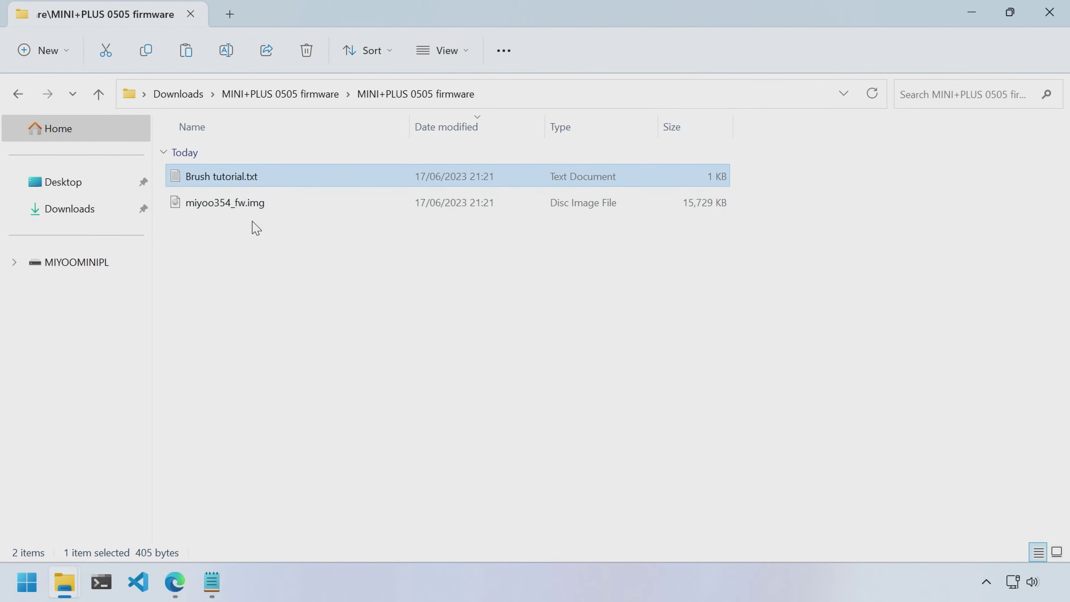
left_click(258, 207)
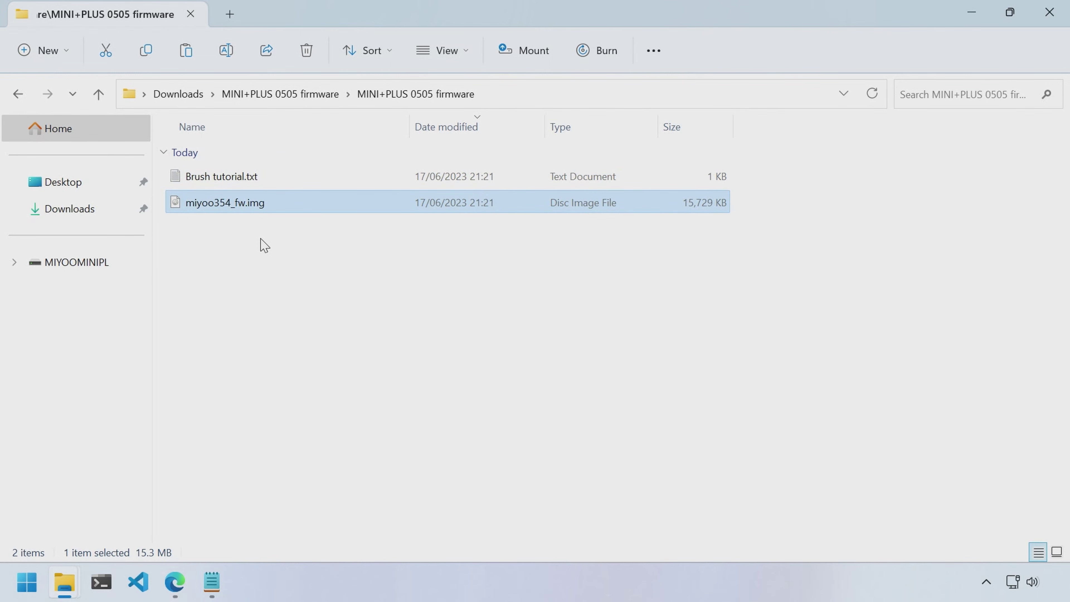
Cut miyoo354_fw.img and paste it into the root of the MIYOOMINIPL (D:) card
right_click(255, 207)
left_click(306, 442)
left_click(91, 263)
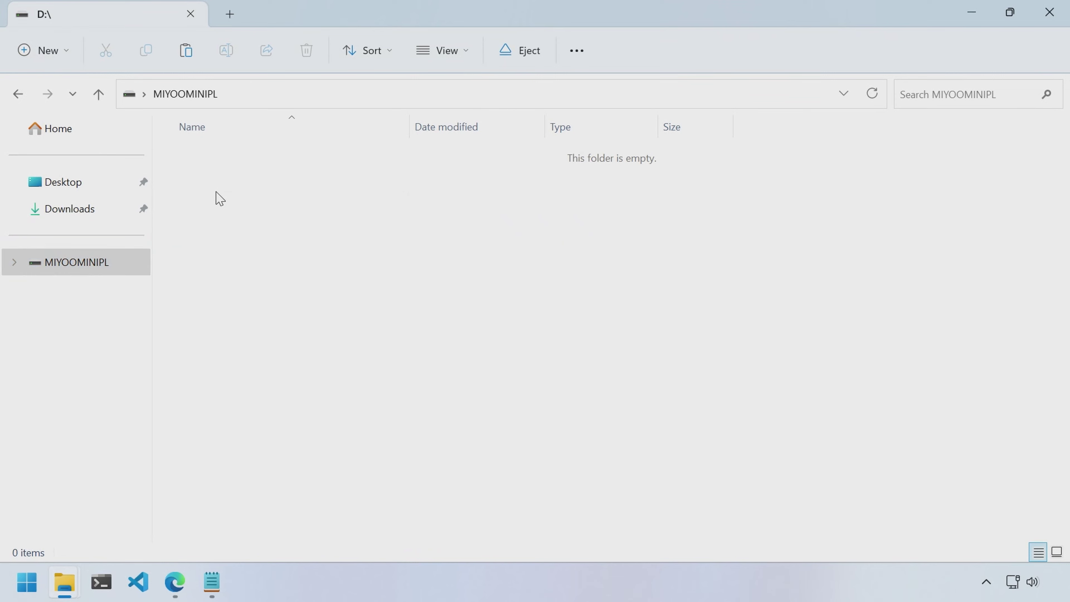
right_click(216, 195)
left_click(262, 312)
left_click(290, 248)
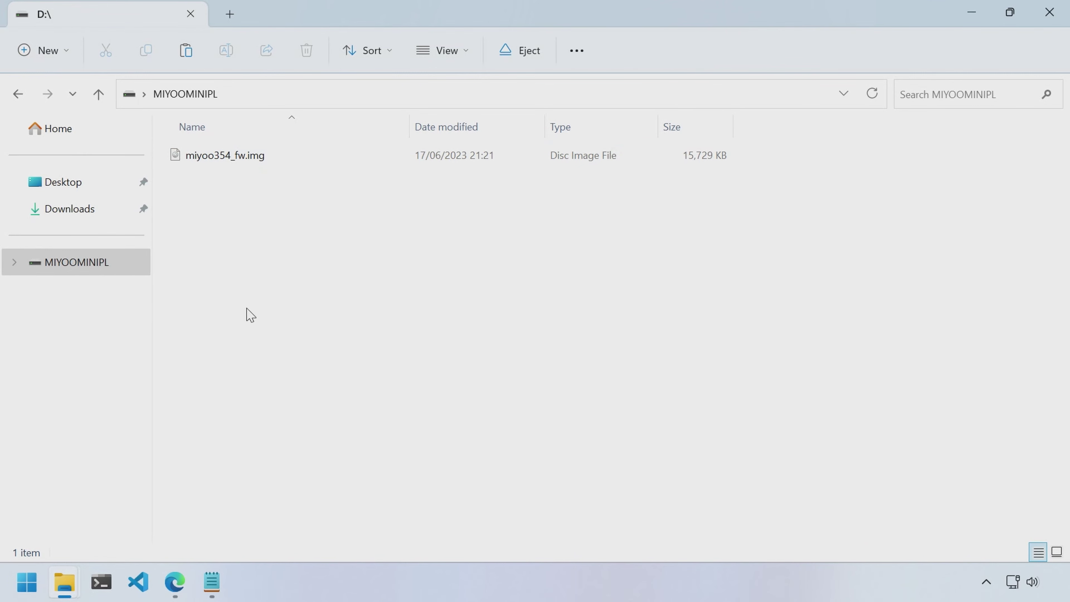
left_click(95, 215)
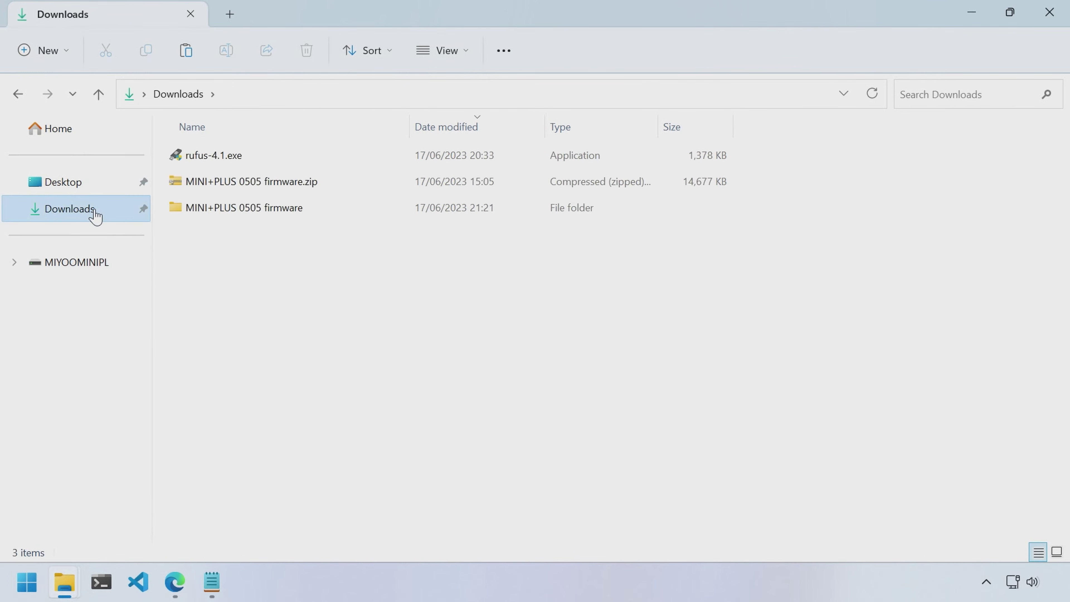
Open Brush tutorial.txt from the extracted folders and narrow its Notepad window
double_click(246, 206)
double_click(242, 179)
double_click(243, 185)
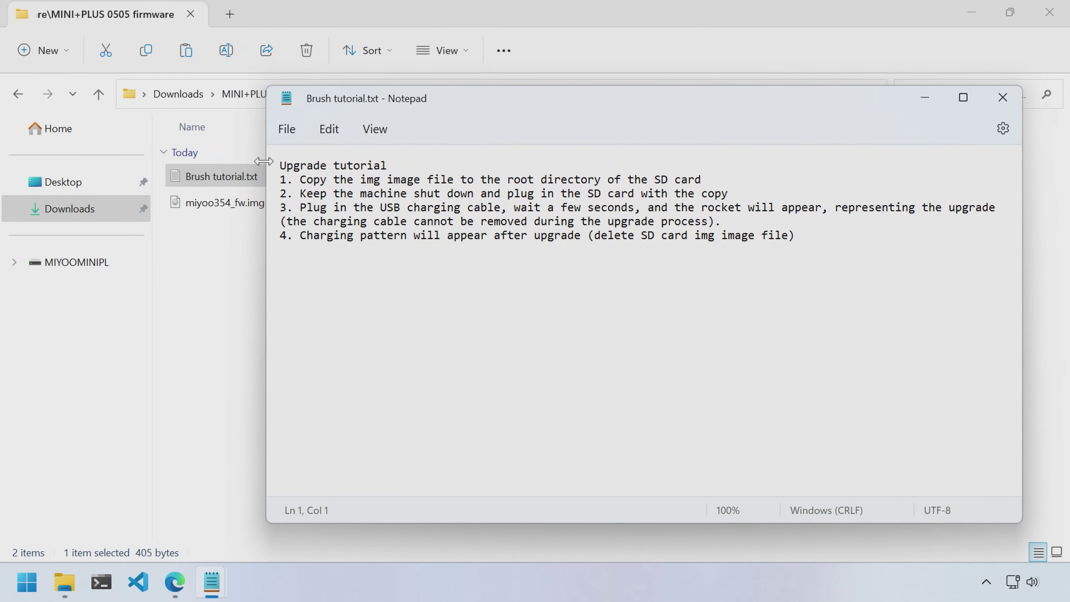
left_click_drag(264, 161, 404, 173)
left_click_drag(543, 101, 423, 106)
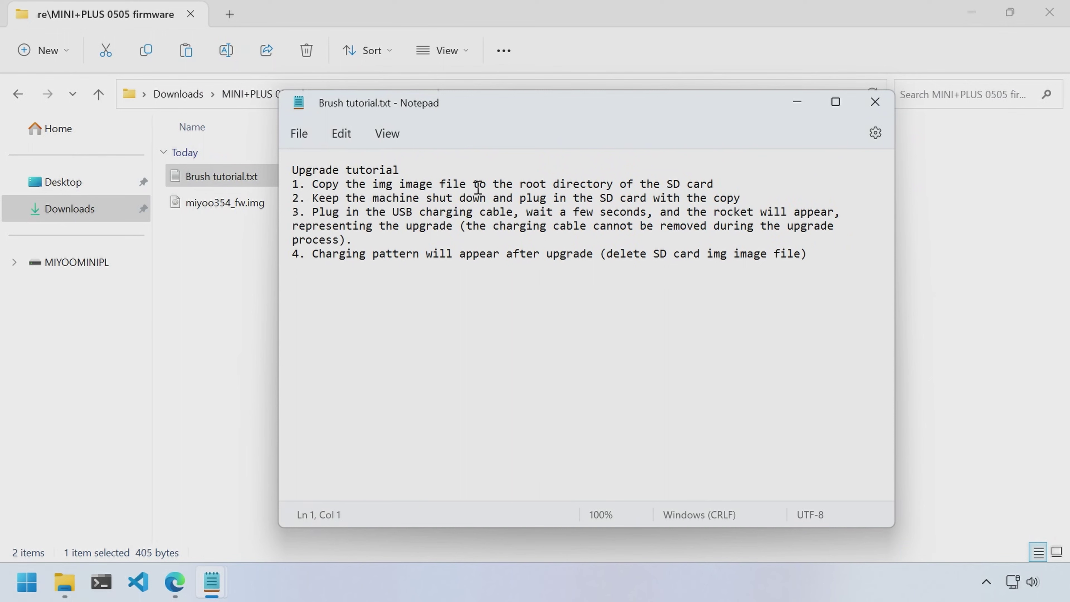
Read through tutorial steps 2, 3 and 4 by selecting each line
triple_click(408, 196)
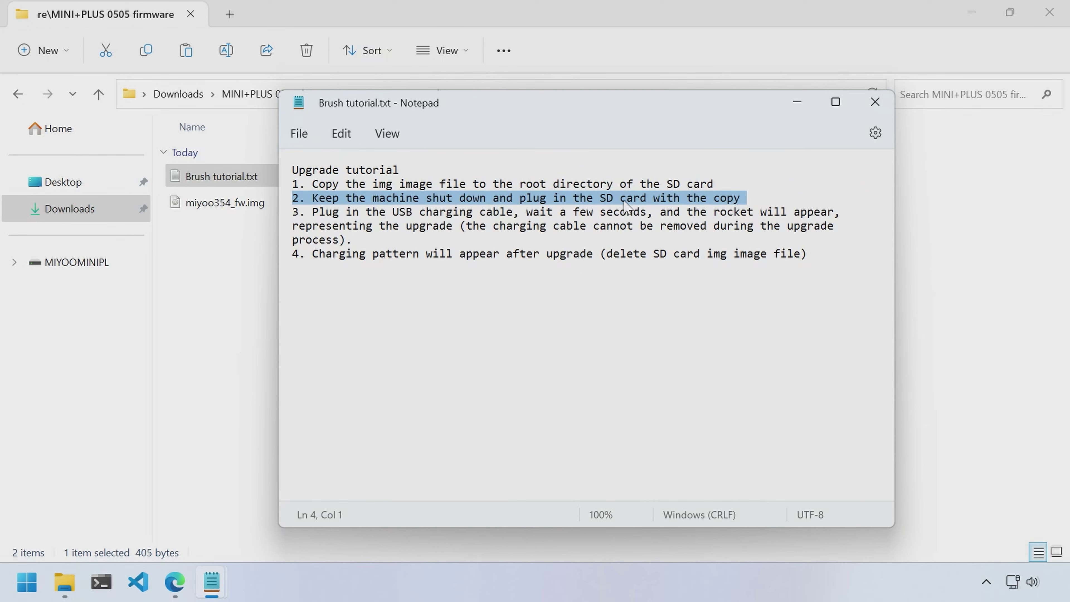
triple_click(396, 212)
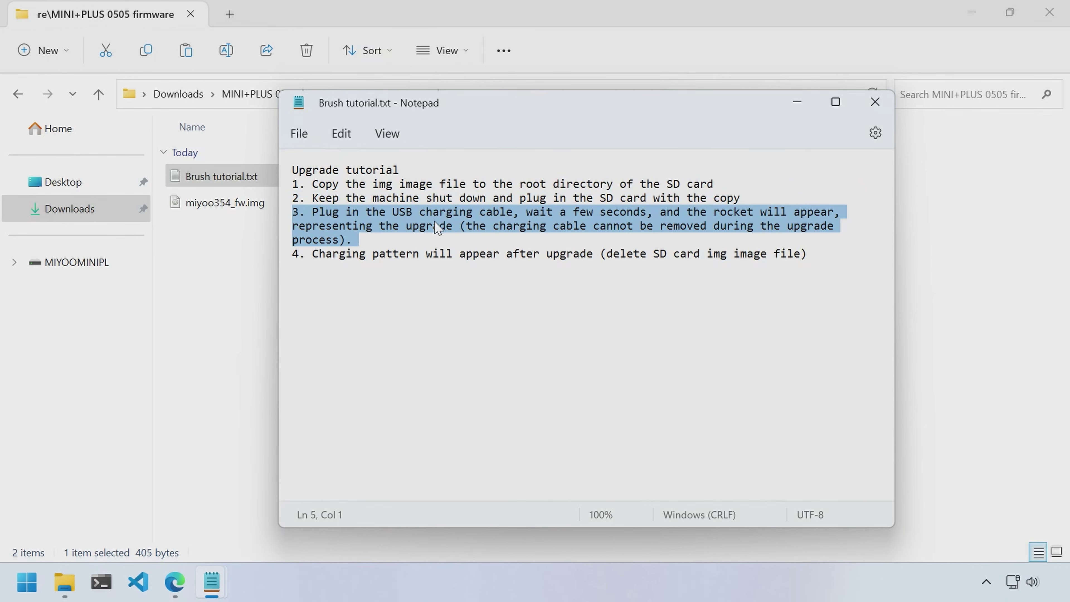
left_click(590, 212)
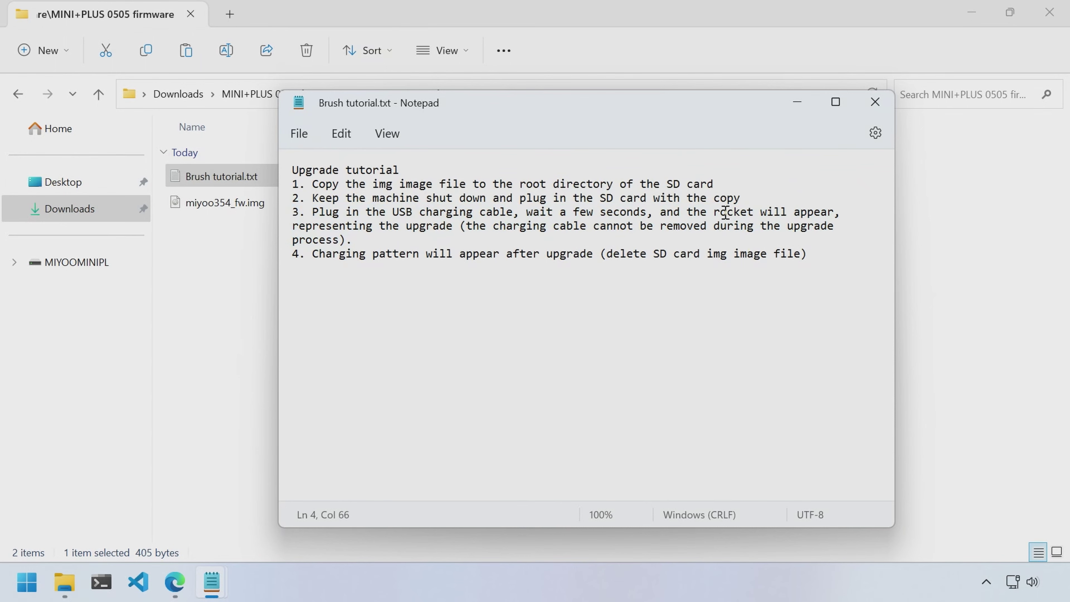
left_click_drag(725, 213, 766, 213)
left_click(715, 212)
key("ctrl+End")
triple_click(795, 255)
left_click(456, 304)
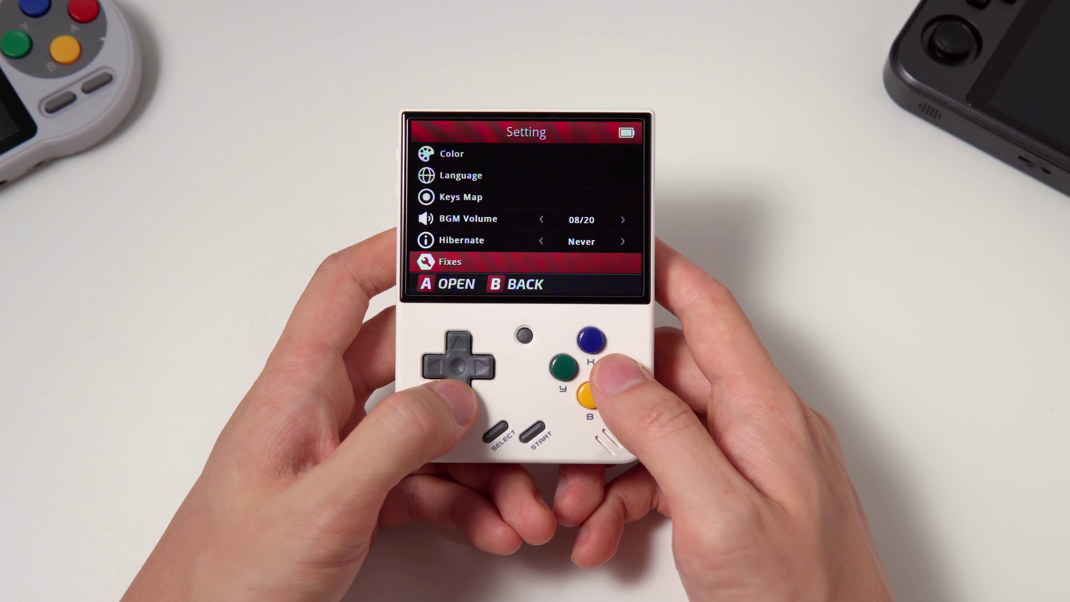
key("Down")
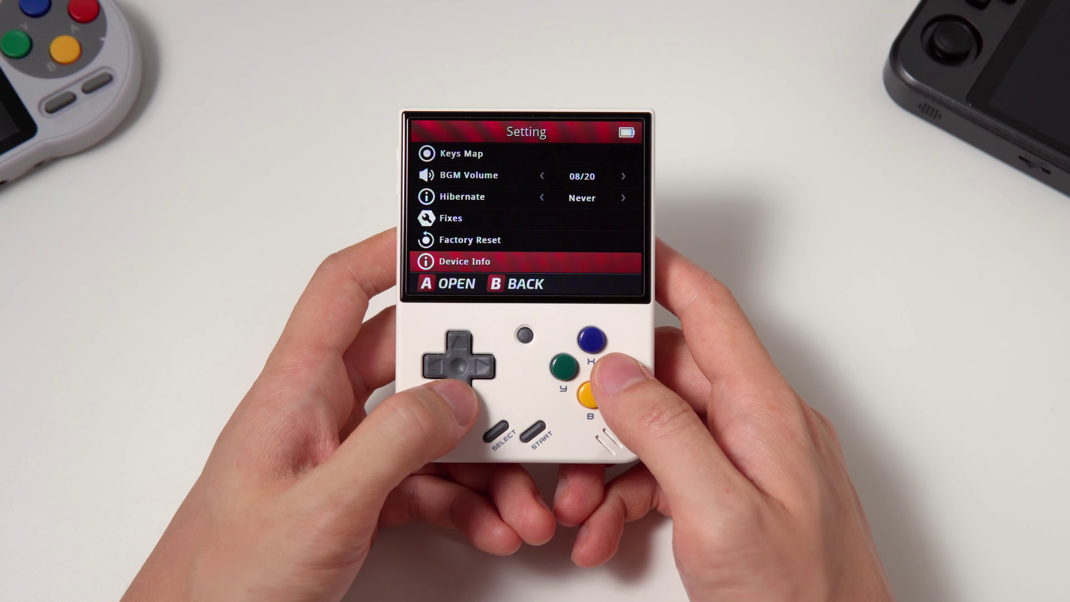
key("Return")
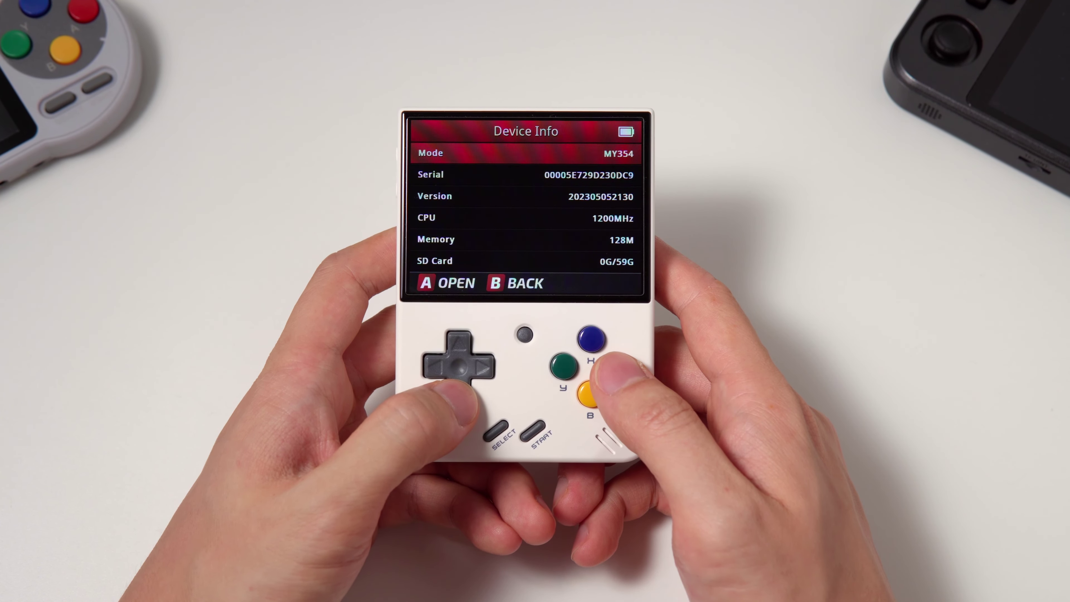
key("Down")
key("Down")
key("Down")
key("Down")
key("Down")
key("Down")
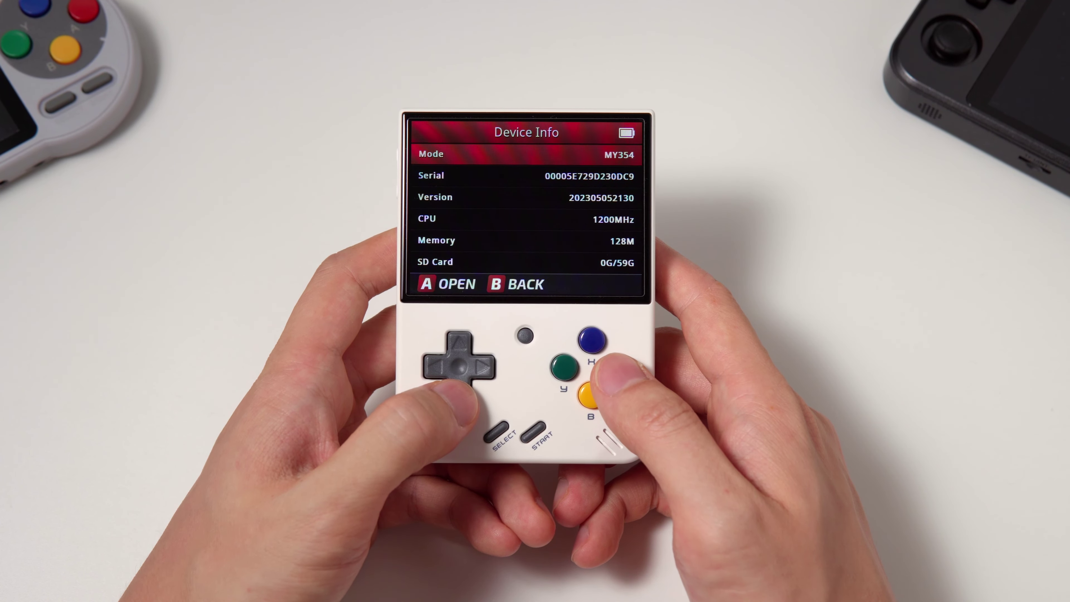
key("Down")
key("Down")
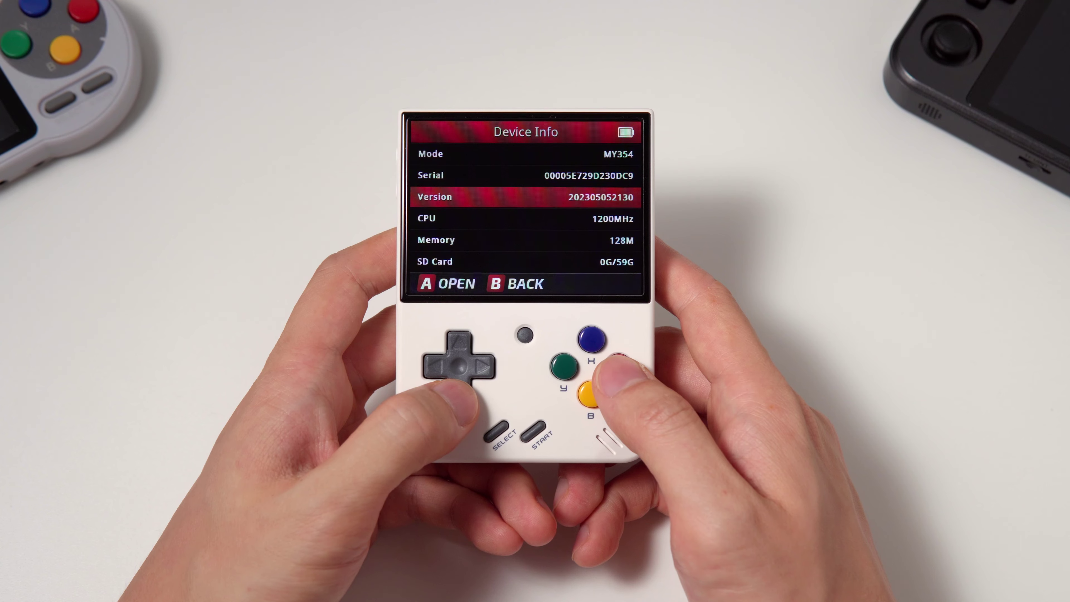